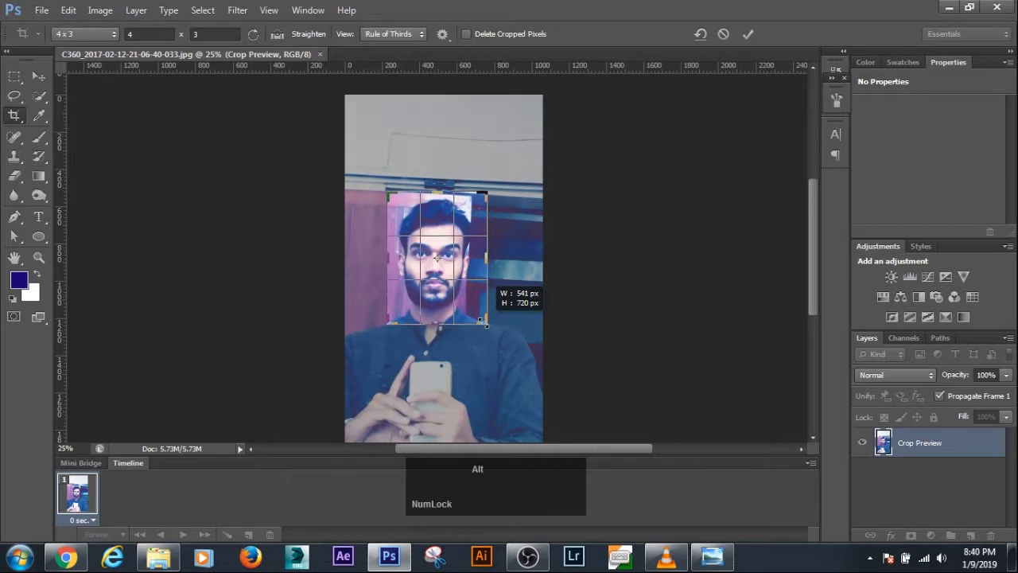
Crop the photo to the framed head area, 541 by 720 px, and fit the result in view.
left_click(42, 74)
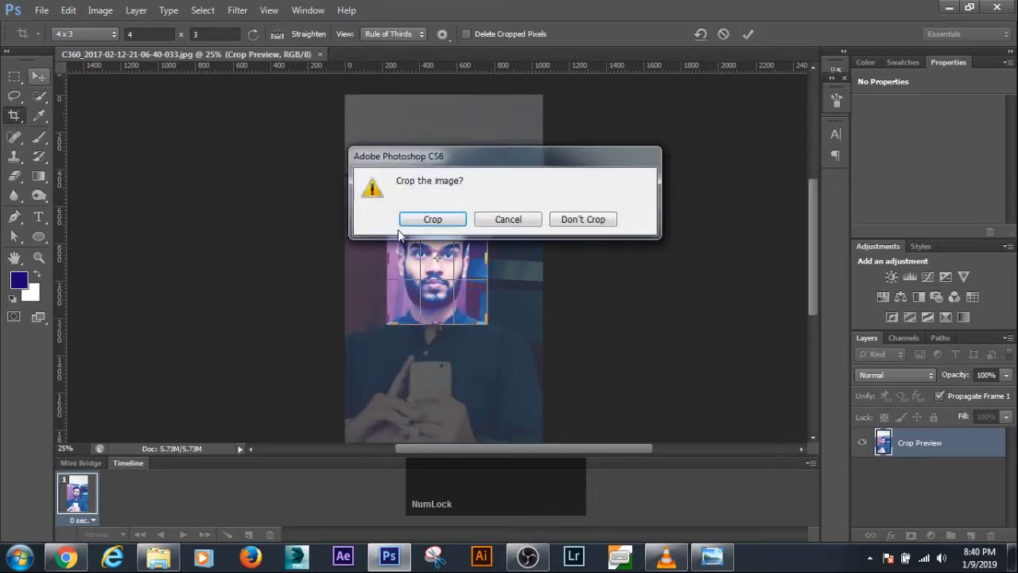
left_click(431, 218)
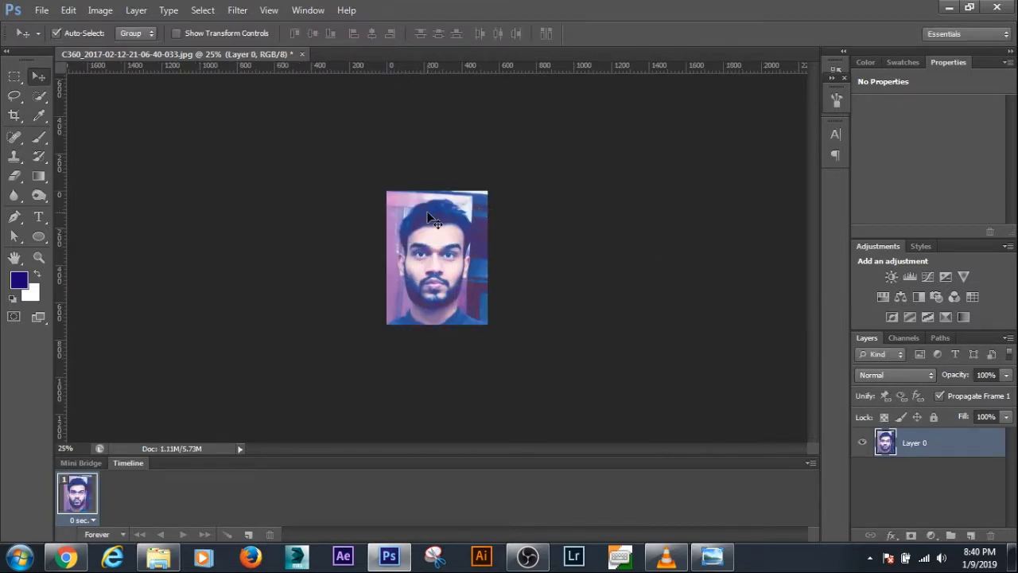
key("ctrl+0")
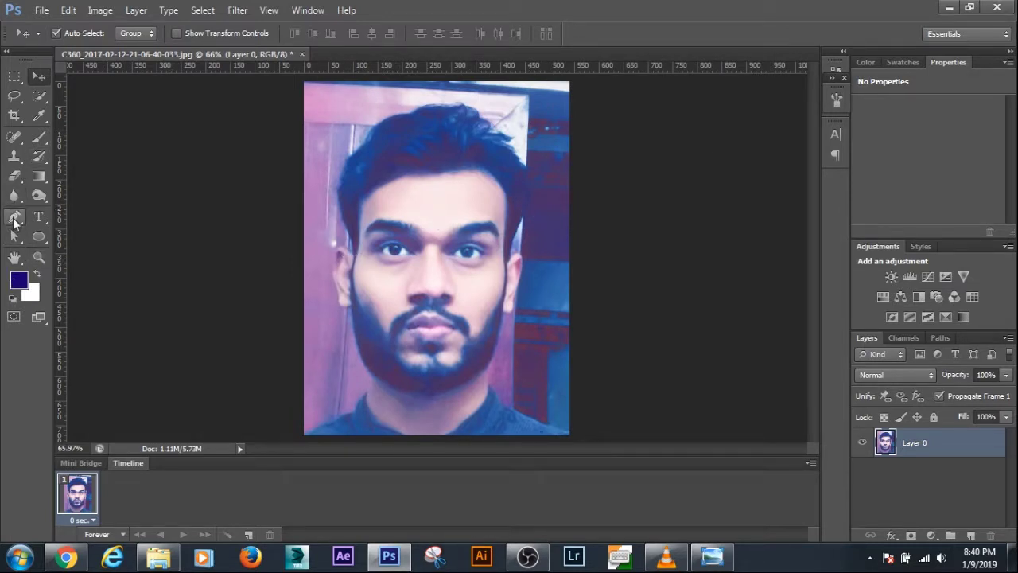
Start a Pen tool path under the chin and trace the jawline up to the ear on the image's left side.
left_click(14, 217)
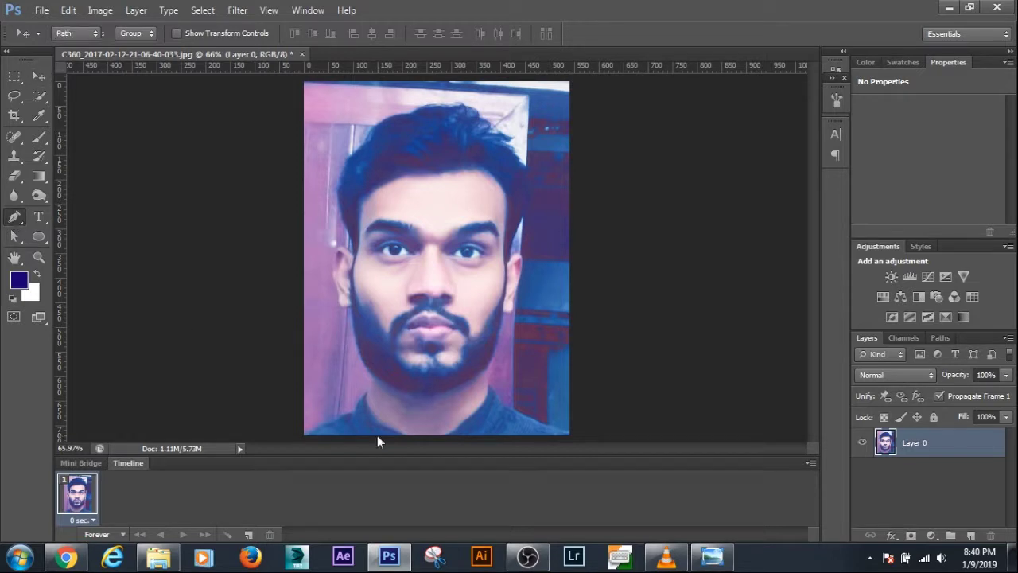
left_click(390, 392)
scroll(391, 391, "up", 3)
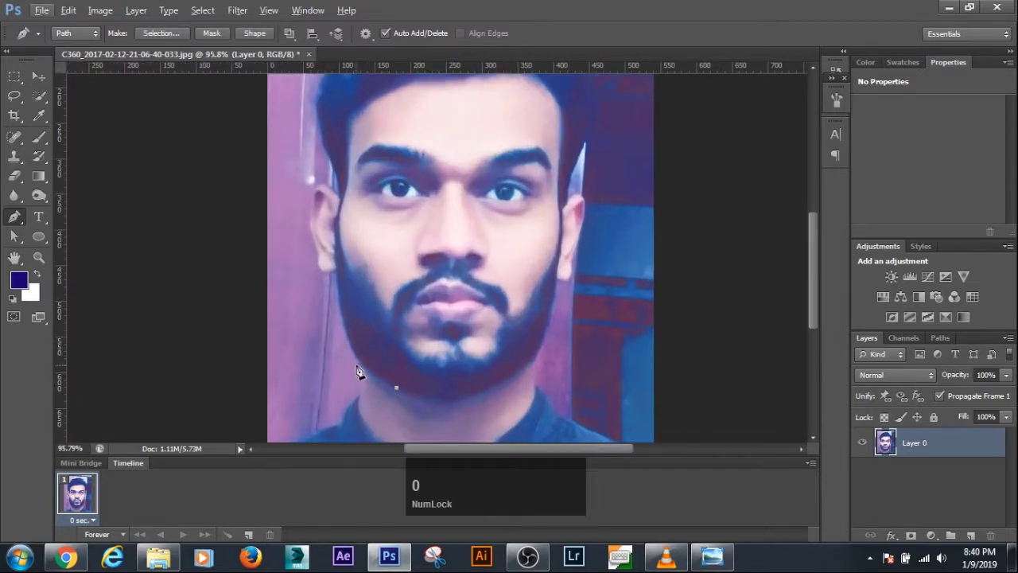
left_click(347, 350)
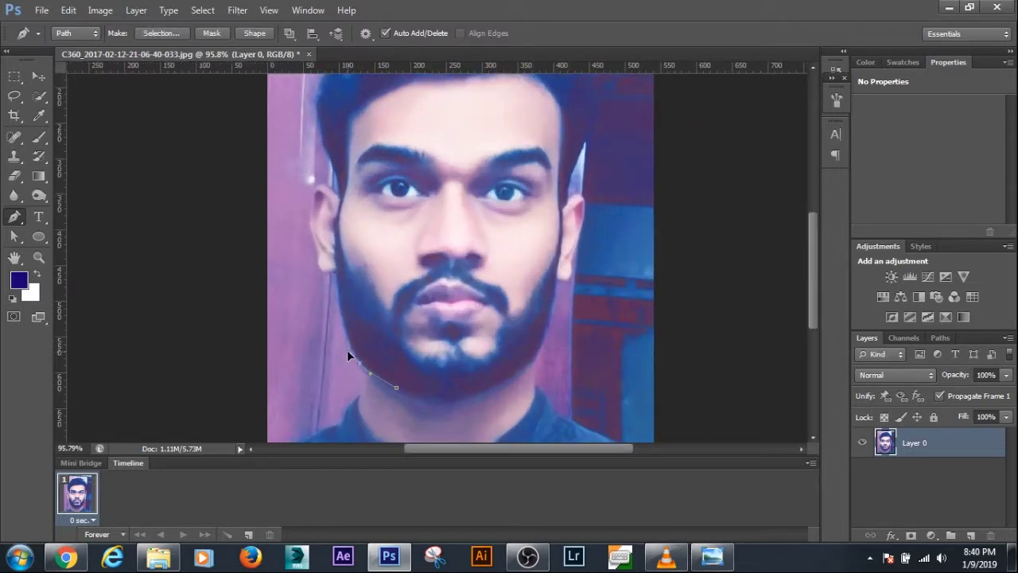
key("Num_Lock")
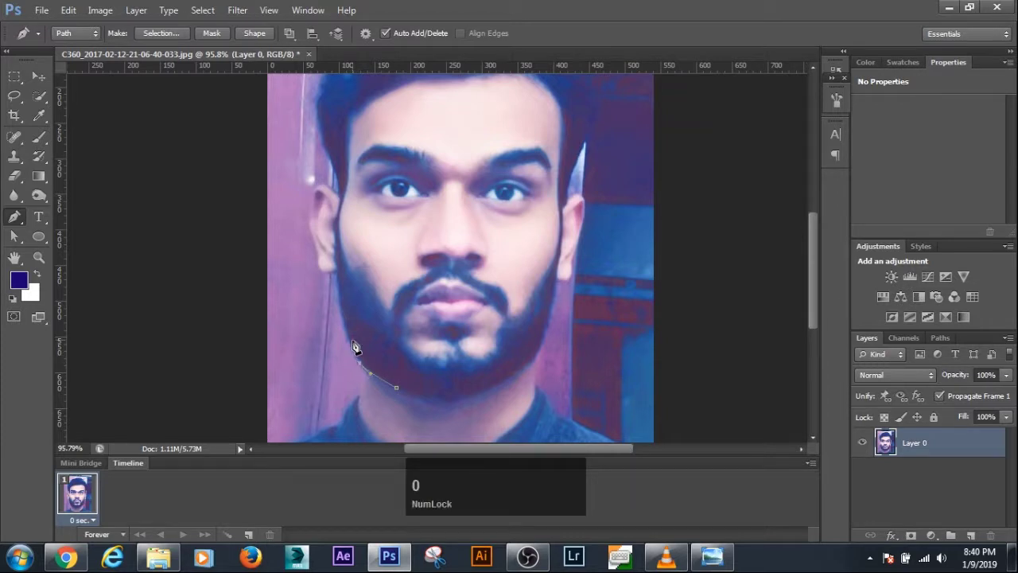
left_click(339, 291)
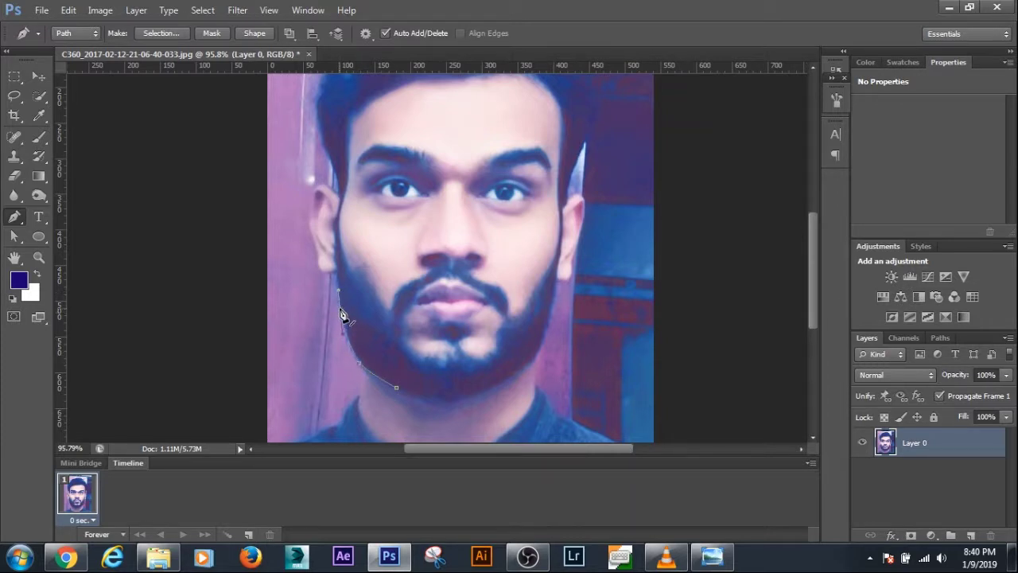
key("Num_Lock")
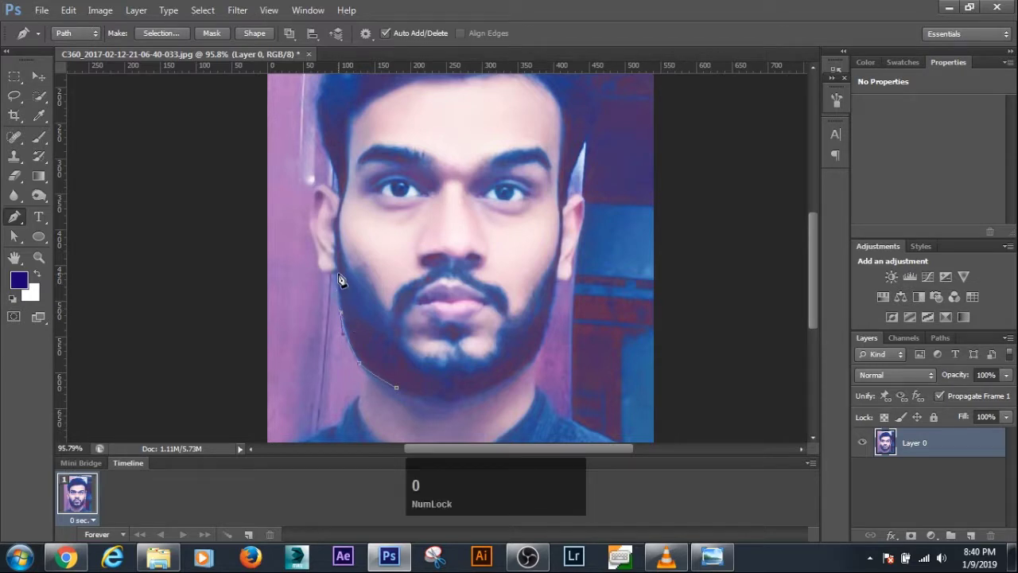
left_click(338, 273)
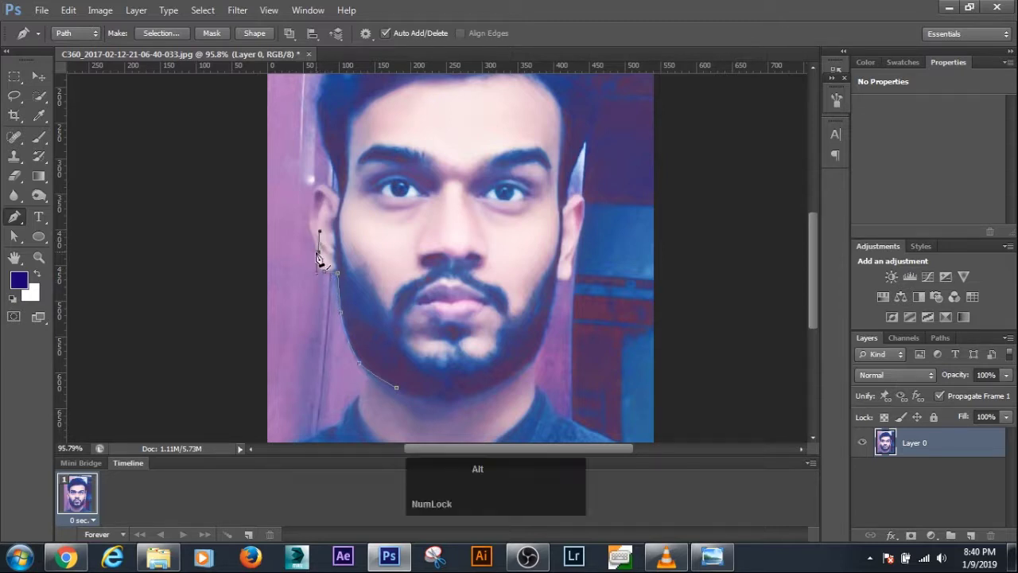
Continue the path around the ear on the image's left side and up to the side hair.
left_click(318, 252, "alt")
left_click_drag(310, 217, 313, 200)
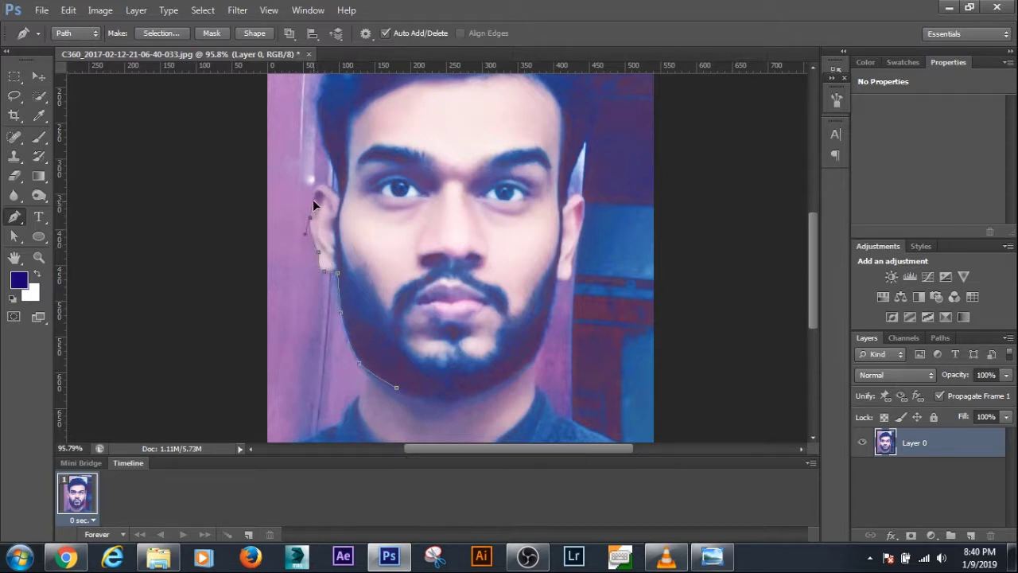
left_click(310, 217, "alt")
left_click_drag(317, 177, 329, 194)
key("alt")
left_click_drag(334, 163, 325, 146)
key("alt")
Extend the path along the hair's outline over the top of the head to the image's right side.
scroll(323, 207, "up", 3)
left_click_drag(327, 187, 364, 157)
left_click(329, 189, "alt")
left_click(355, 155, "alt")
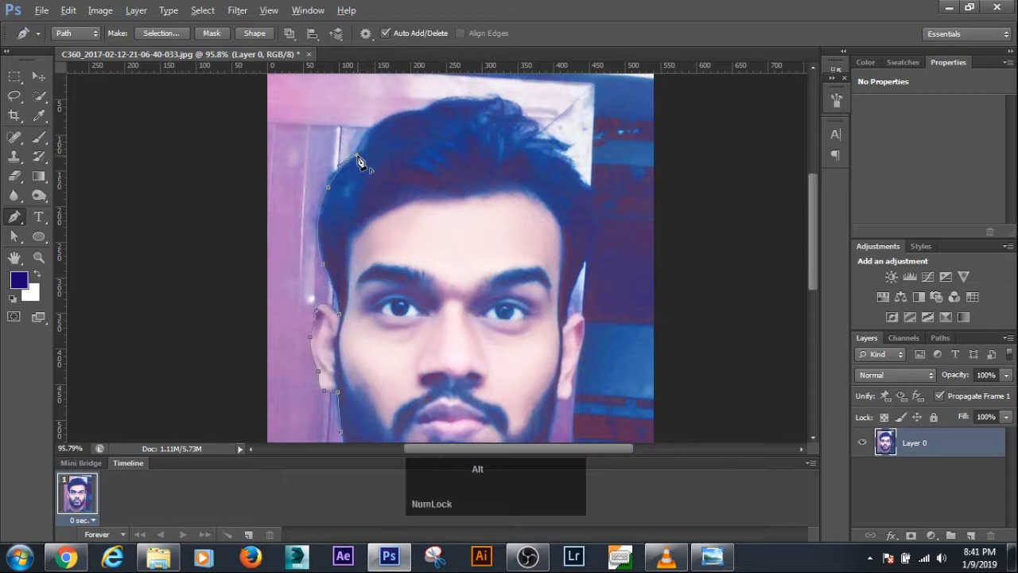
left_click_drag(422, 112, 533, 137)
left_click(423, 112, "alt")
left_click(480, 97, "alt")
left_click(523, 117, "alt")
left_click(570, 152)
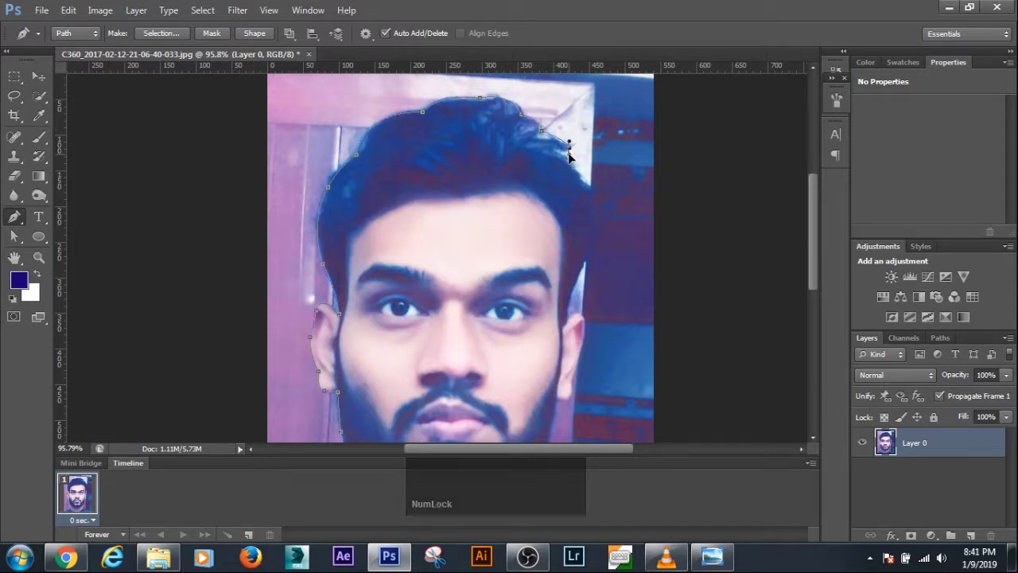
left_click(574, 167)
key("Num_Lock")
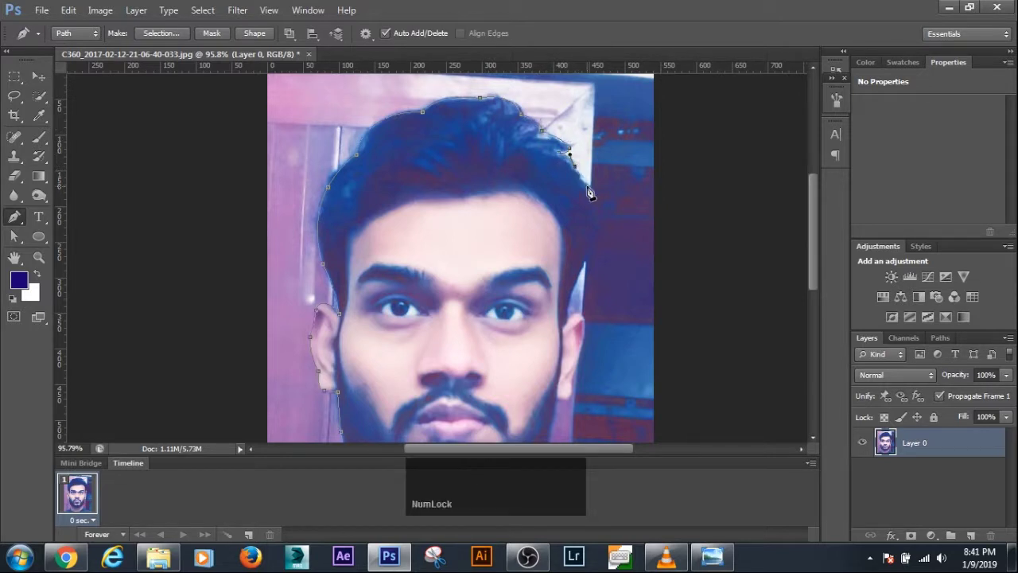
Trace the path down the side hair and around the ear on the image's right side.
left_click_drag(589, 256, 575, 334)
key("Num_Lock")
key("Num_Lock")
left_click_drag(578, 378, 542, 399)
left_click(560, 401, "alt")
scroll(570, 406, "down", 3)
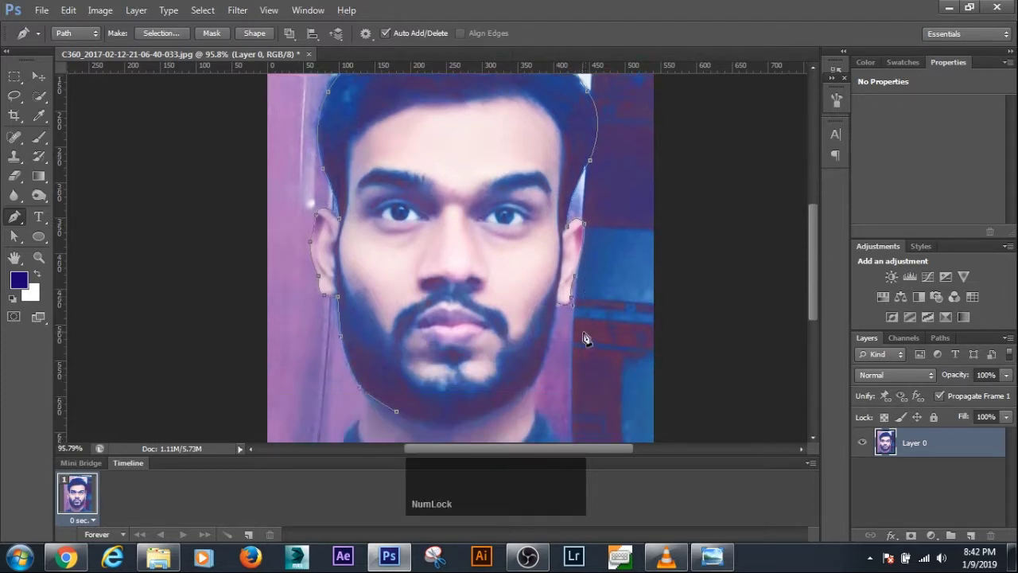
Trace the remaining jawline on the image's right side and bring the path back to its start under the chin.
left_click(538, 352)
left_click(542, 354, "alt")
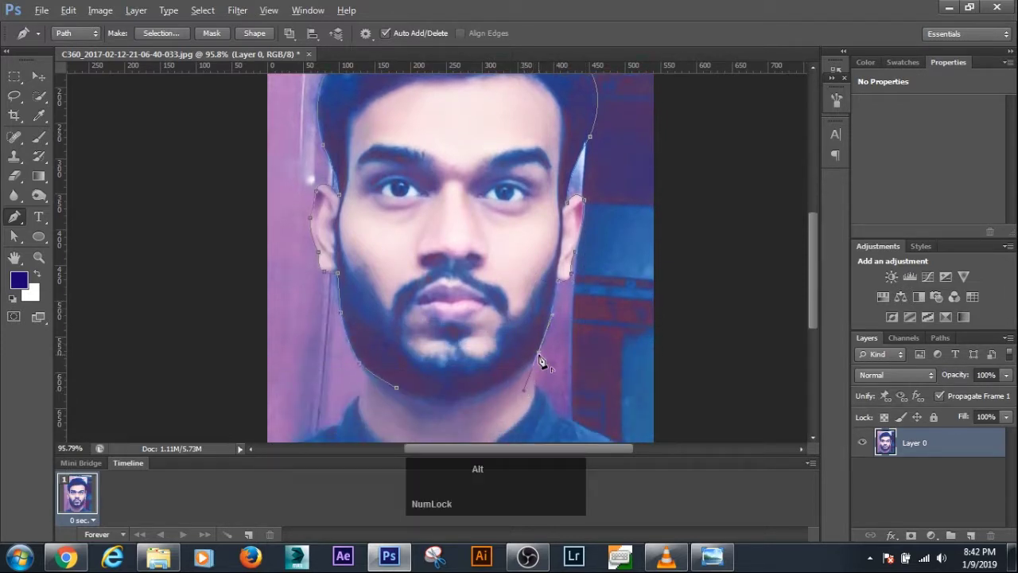
left_click_drag(488, 388, 429, 400)
Convert the head path to a selection and add a layer mask to Layer 0 from it.
right_click(446, 301)
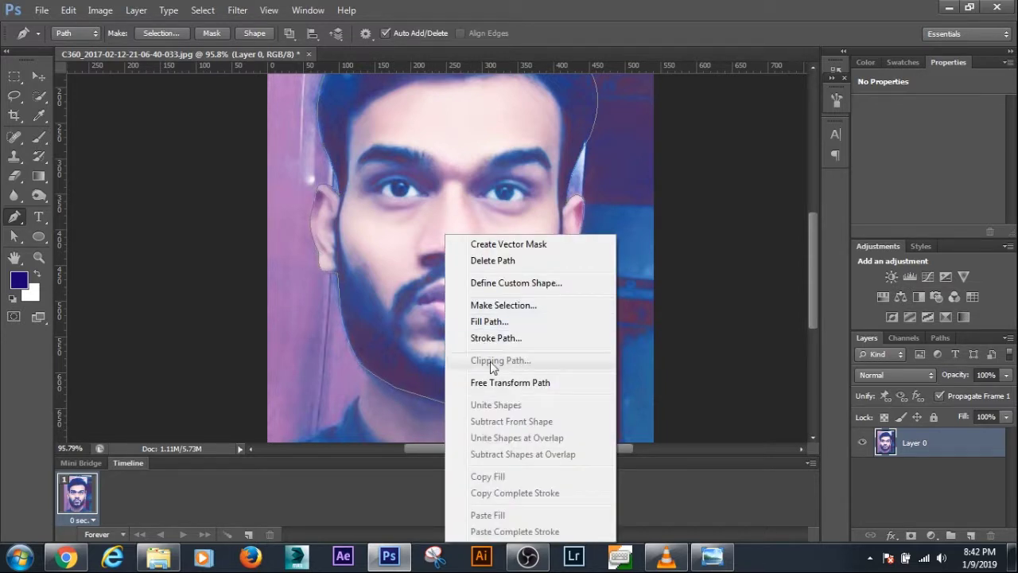
left_click(506, 306)
left_click(582, 163)
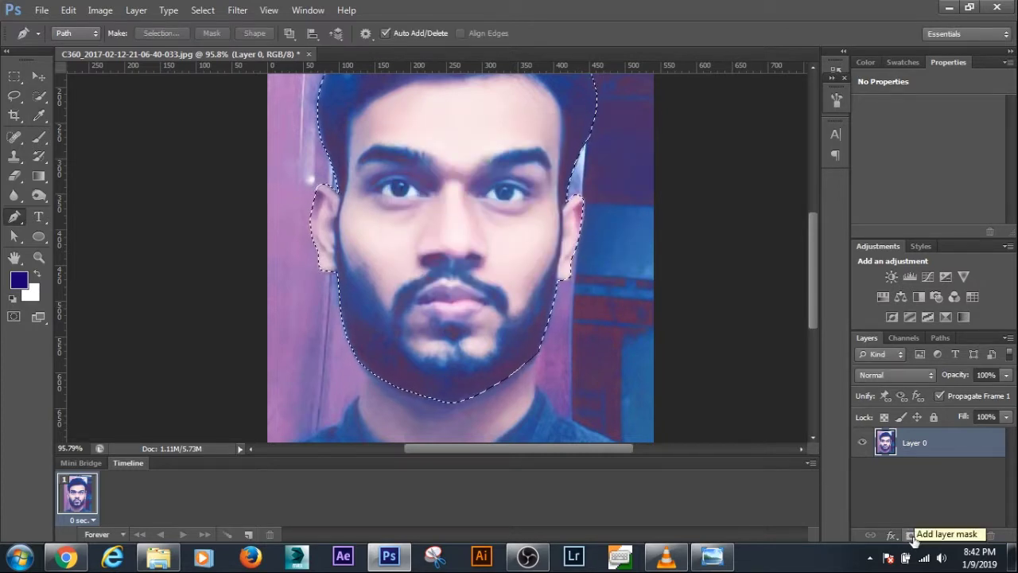
left_click(911, 536)
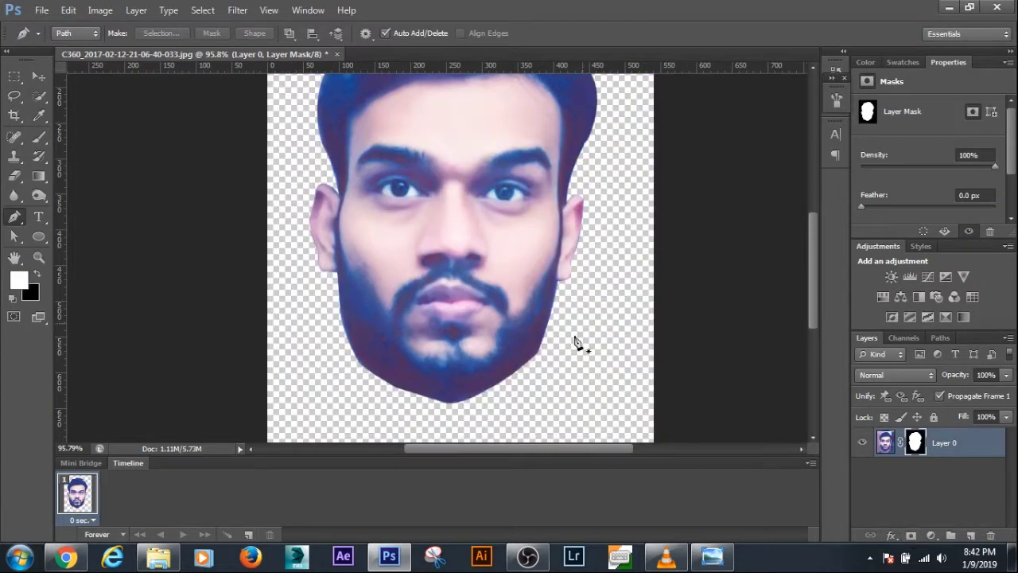
Refine the mask edge with Smooth 16, Feather 2.9 px, Contrast 37% and Shift Edge -8%, output to the layer mask.
scroll(624, 317, "up", 3)
scroll(625, 316, "up", 1)
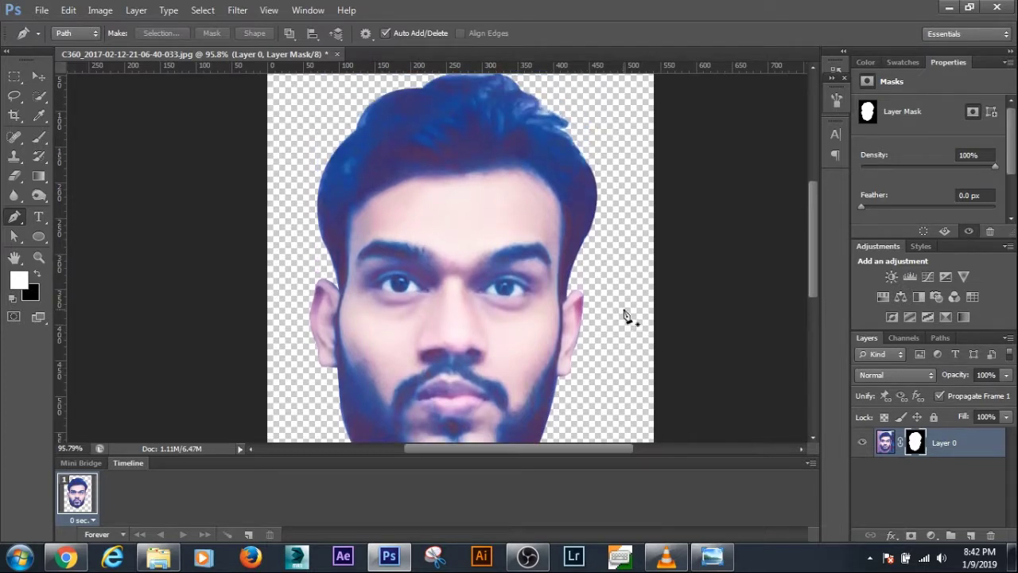
scroll(624, 317, "down", 2, "alt")
scroll(625, 317, "down", 1, "alt")
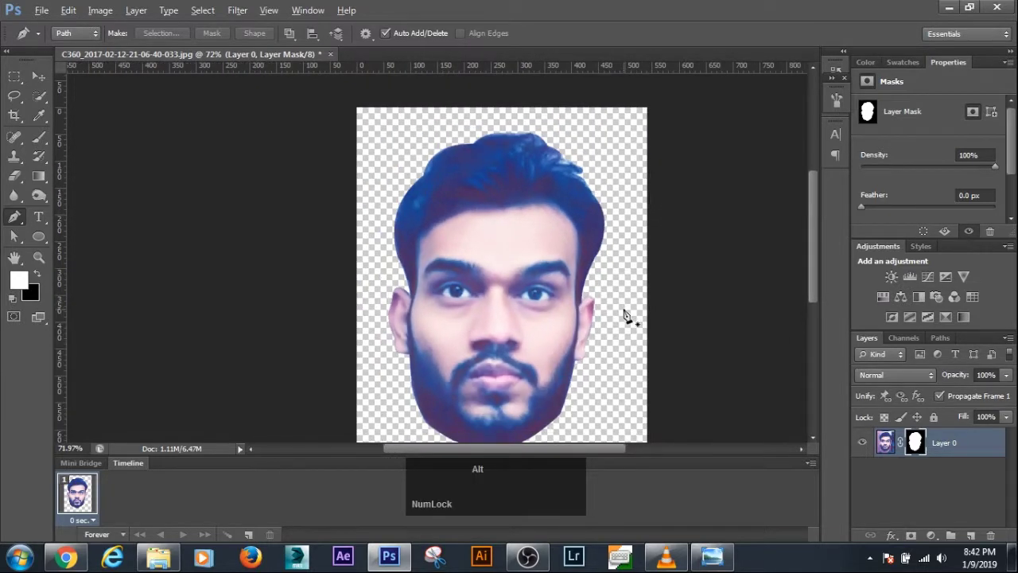
left_click_drag(812, 238, 814, 246)
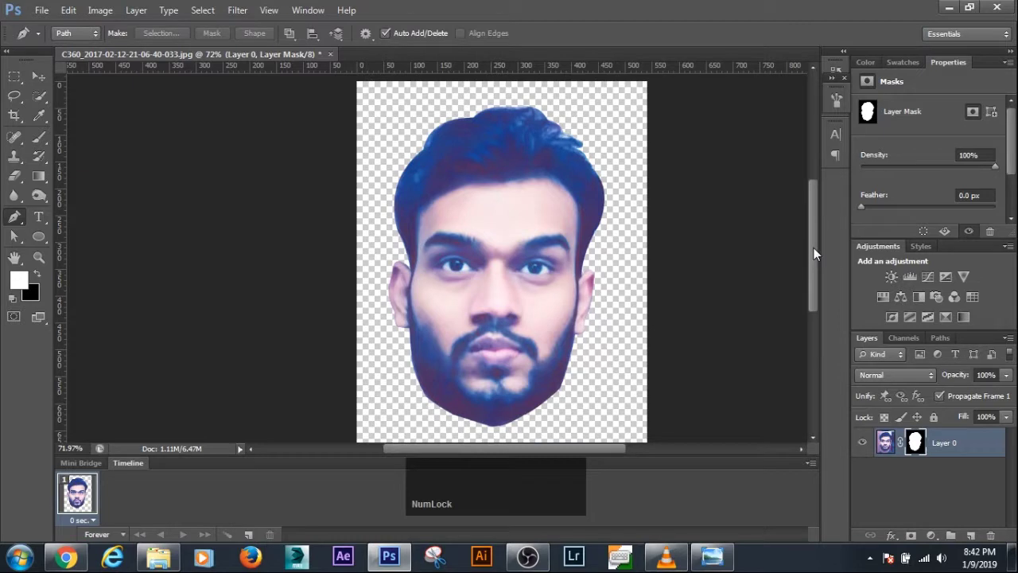
scroll(1014, 165, "down", 1)
scroll(1010, 165, "down", 2)
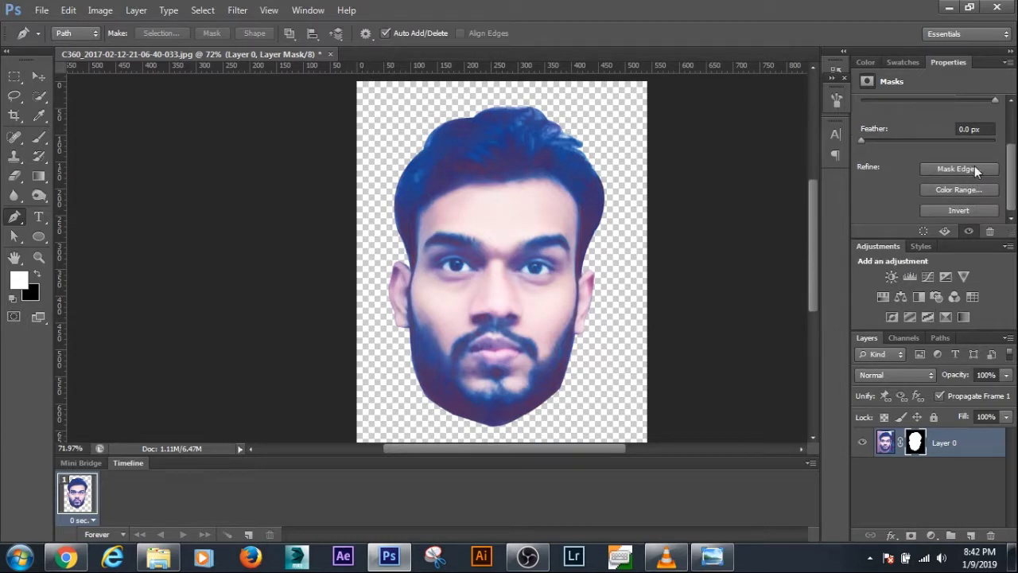
left_click(951, 167)
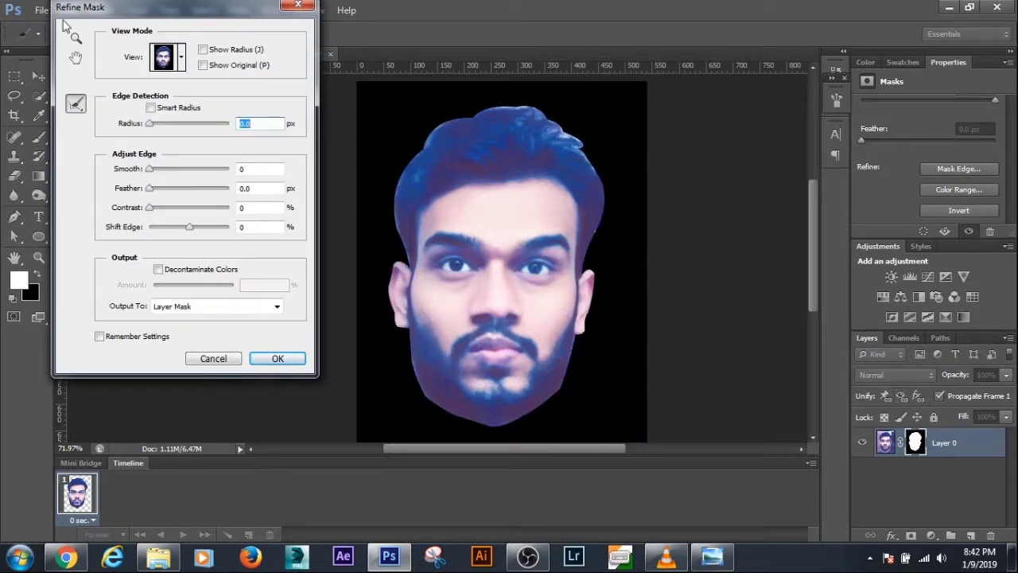
left_click_drag(151, 170, 158, 170)
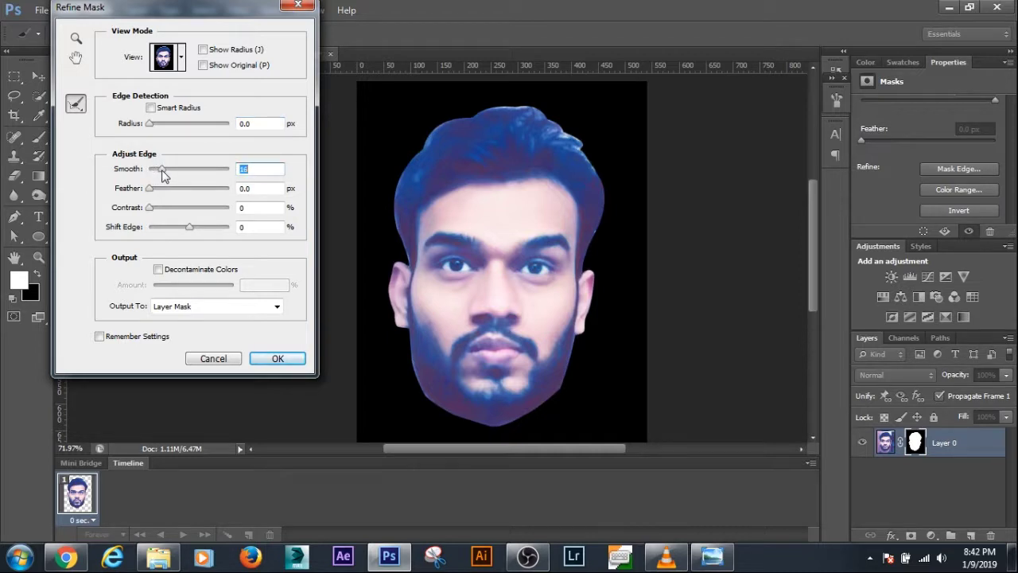
left_click_drag(150, 191, 162, 191)
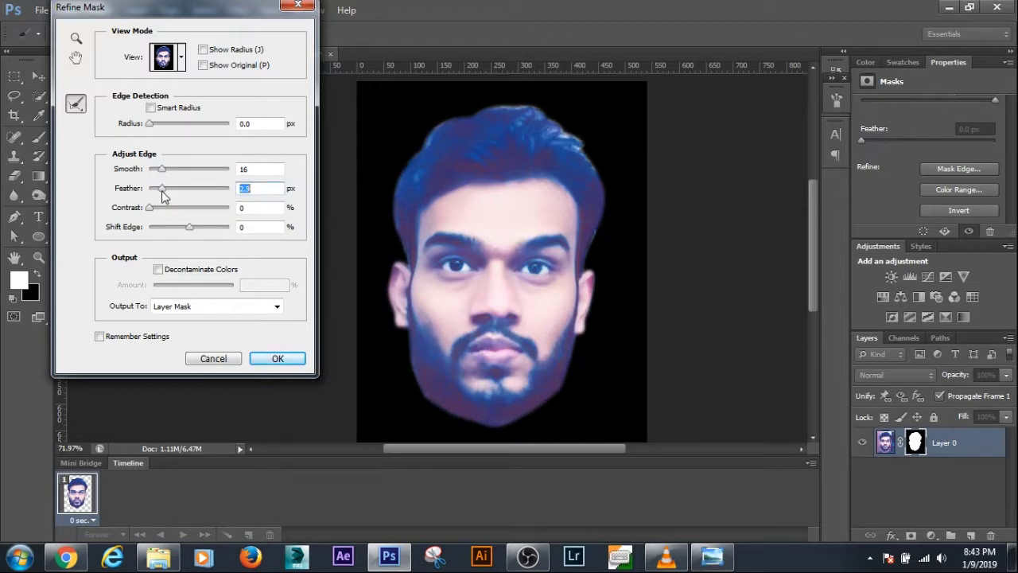
left_click_drag(150, 208, 188, 233)
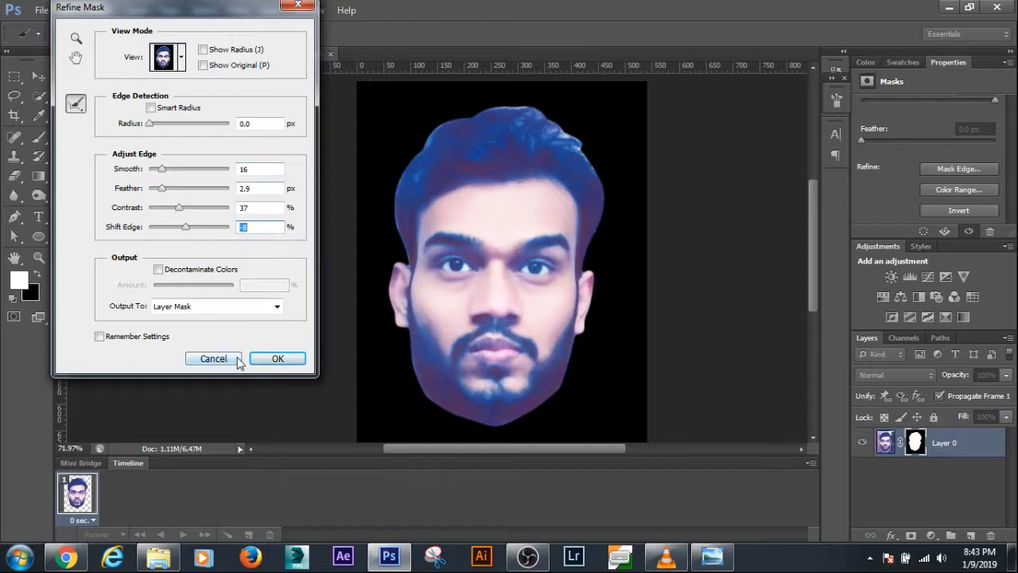
left_click(263, 361)
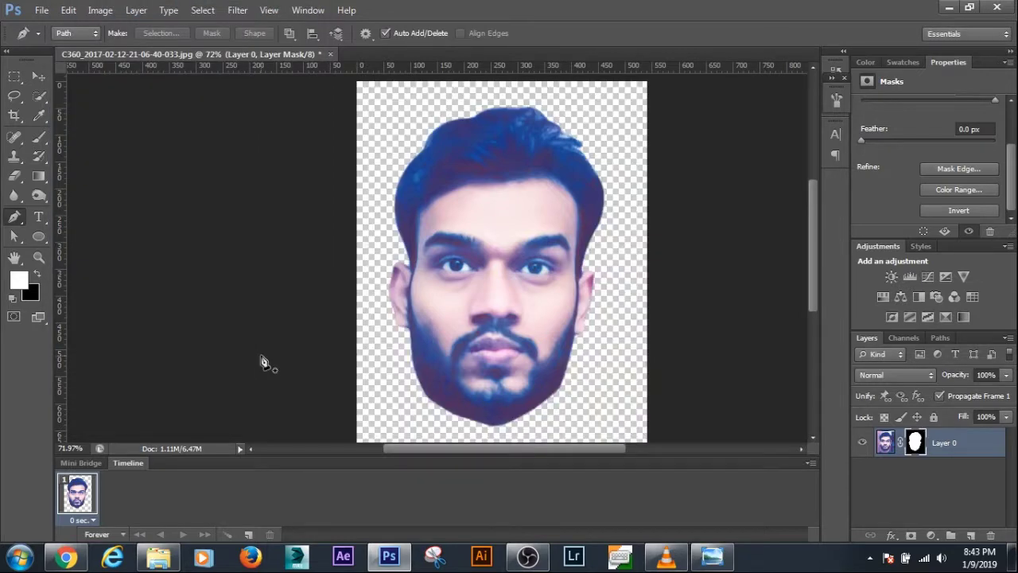
Add a new layer beneath Layer 0 and fill it with white as the background.
left_click(970, 535)
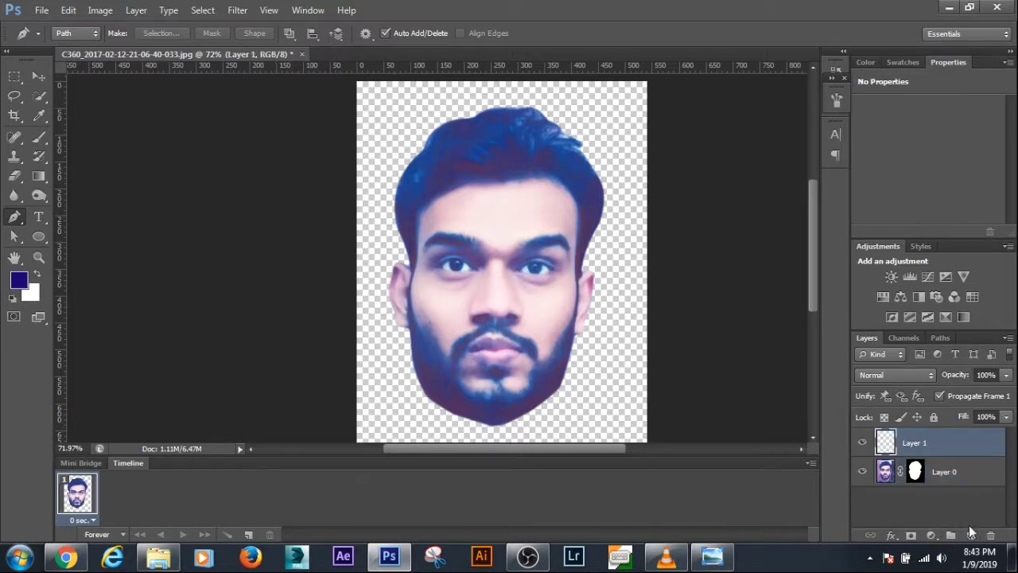
left_click_drag(942, 453, 946, 513)
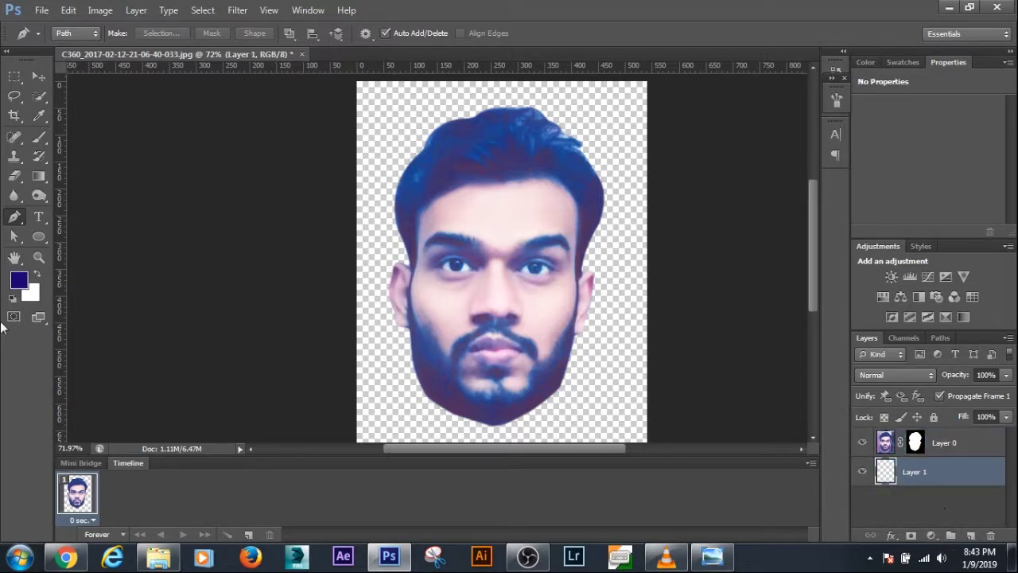
left_click(36, 277)
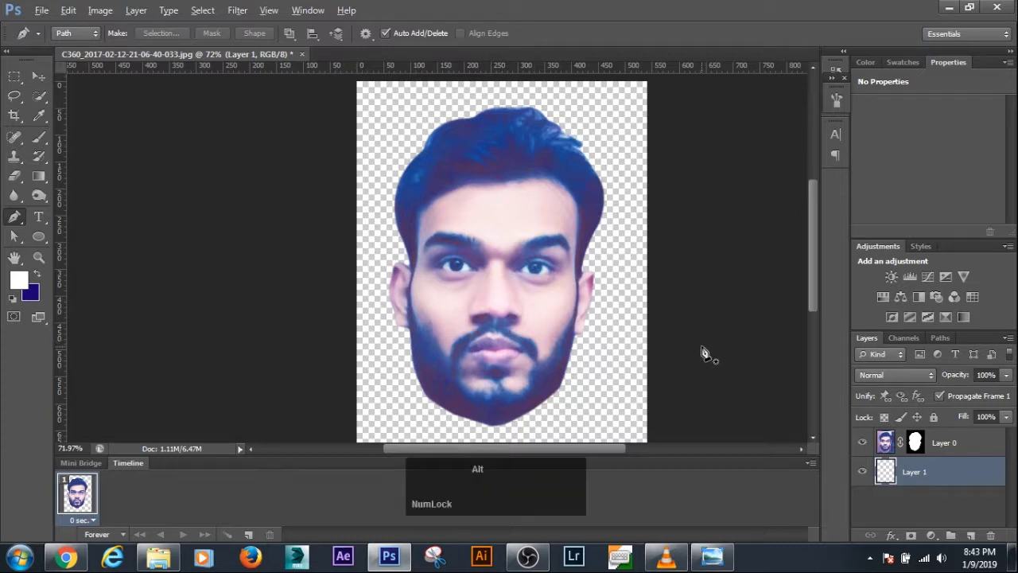
key("alt+BackSpace")
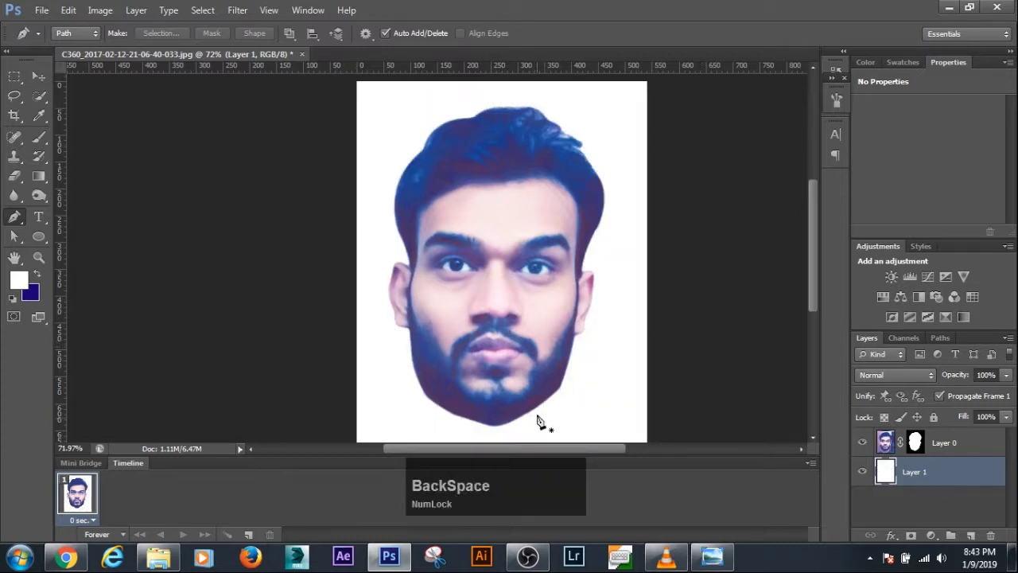
mouse_move(543, 449)
left_mouse_down()
mouse_move(532, 448)
mouse_move(546, 448)
left_mouse_up()
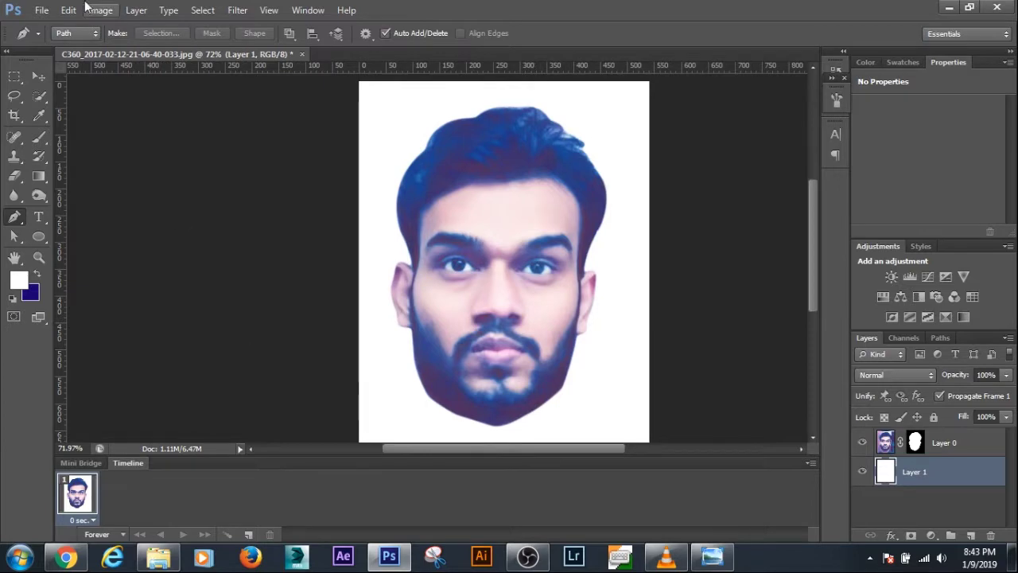
Save a copy of the image to the Desktop as a JPEG named "word cloud portrait" at Maximum quality with the Baseline ("Standard") format.
left_click(42, 10)
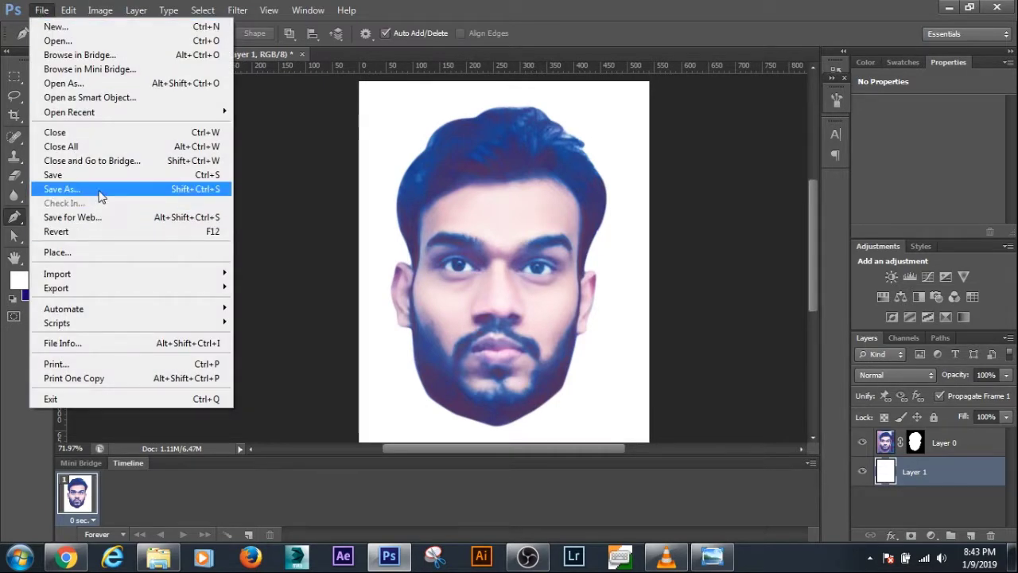
left_click(101, 189)
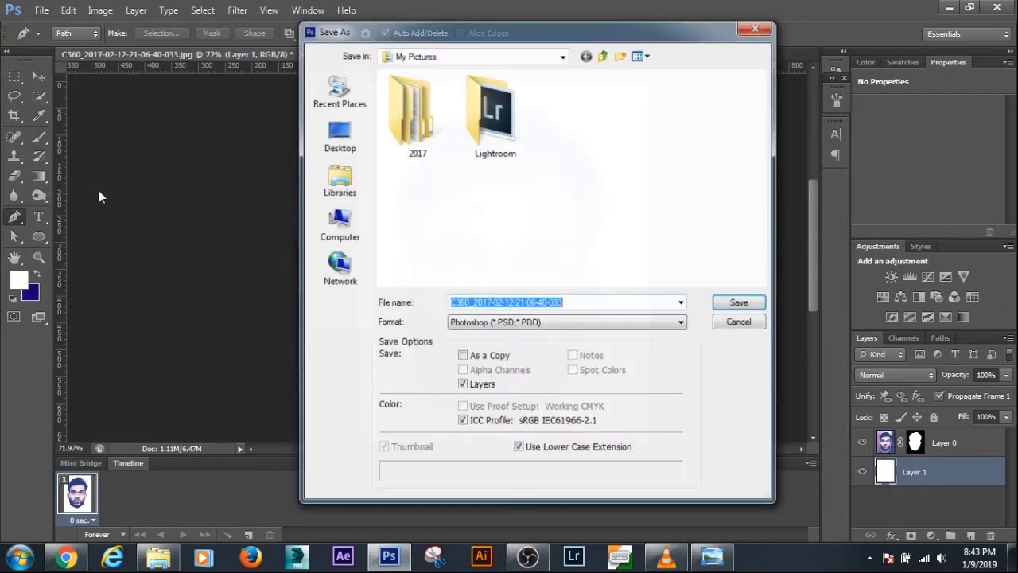
left_click(347, 137)
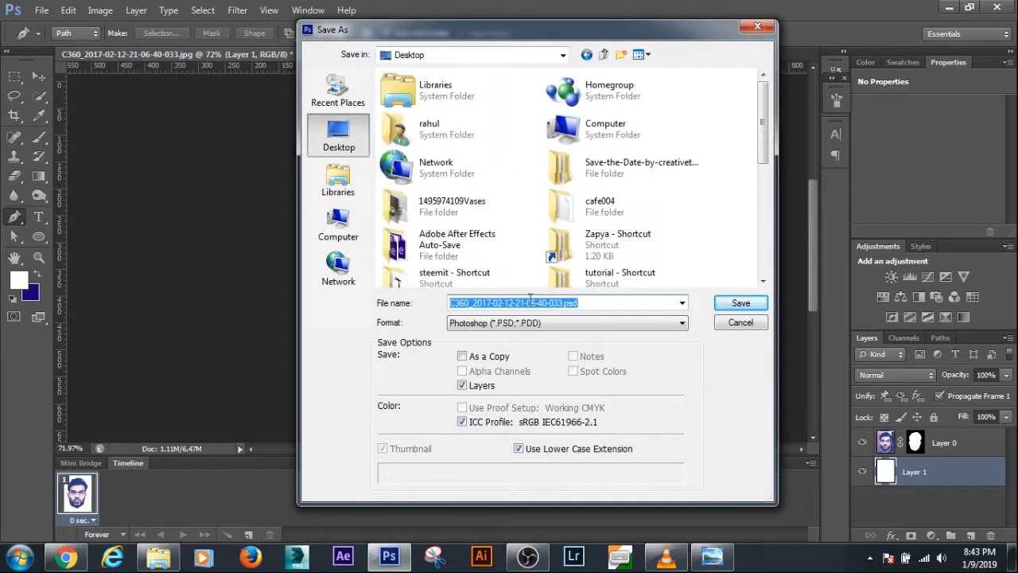
type("w")
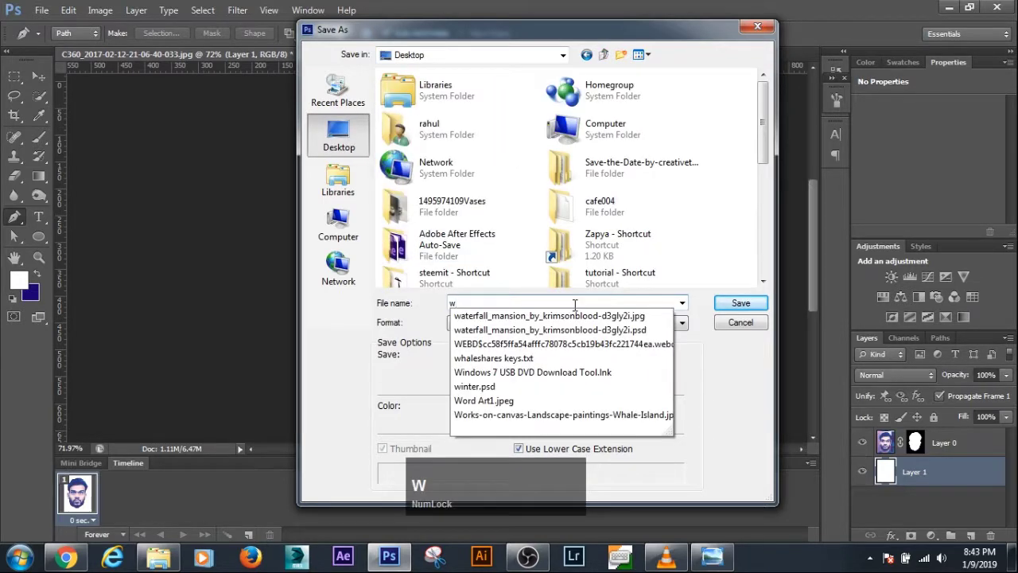
type("ord cloud po")
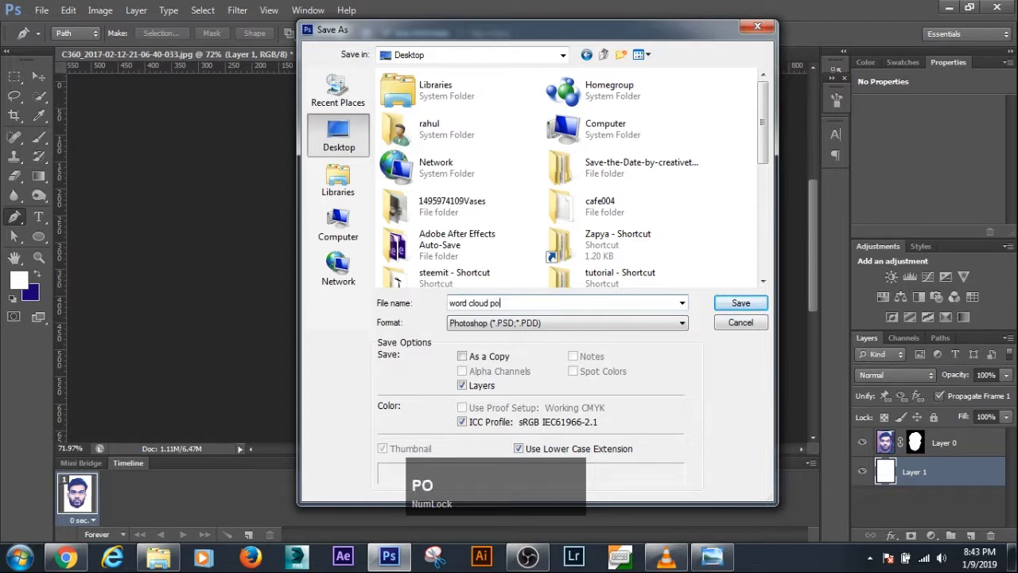
type("rtrait")
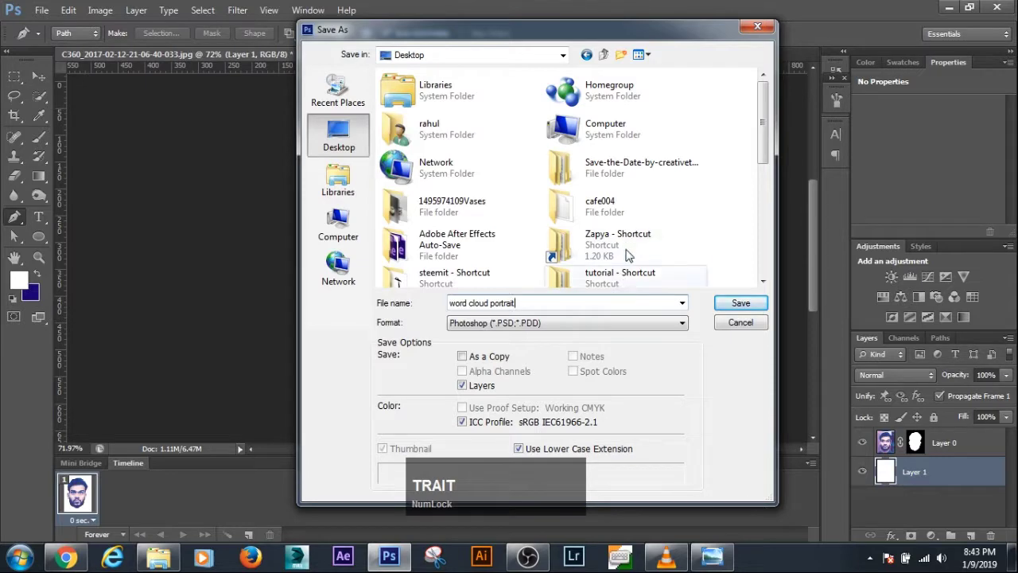
left_click(576, 324)
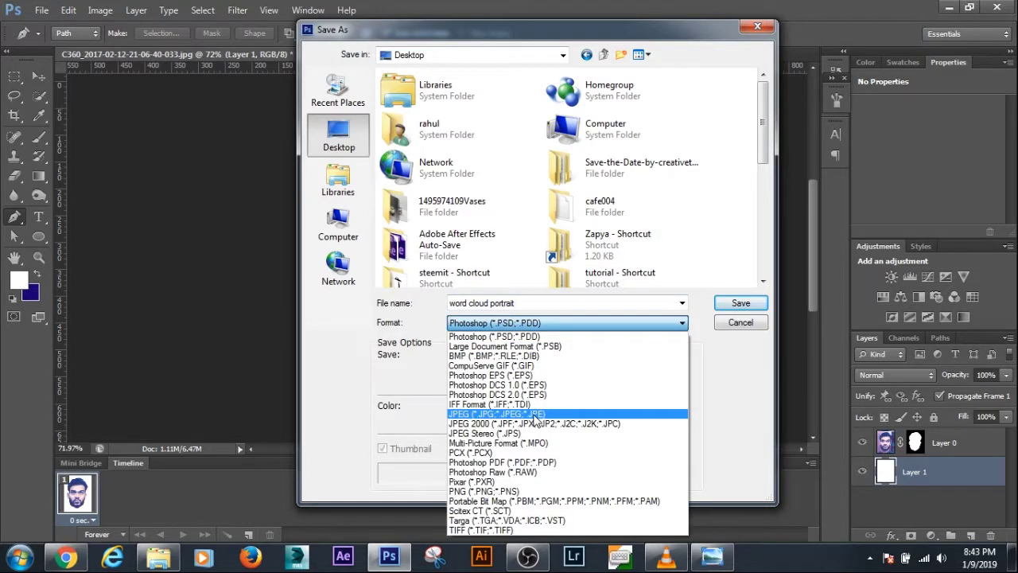
left_click(541, 413)
left_click(732, 305)
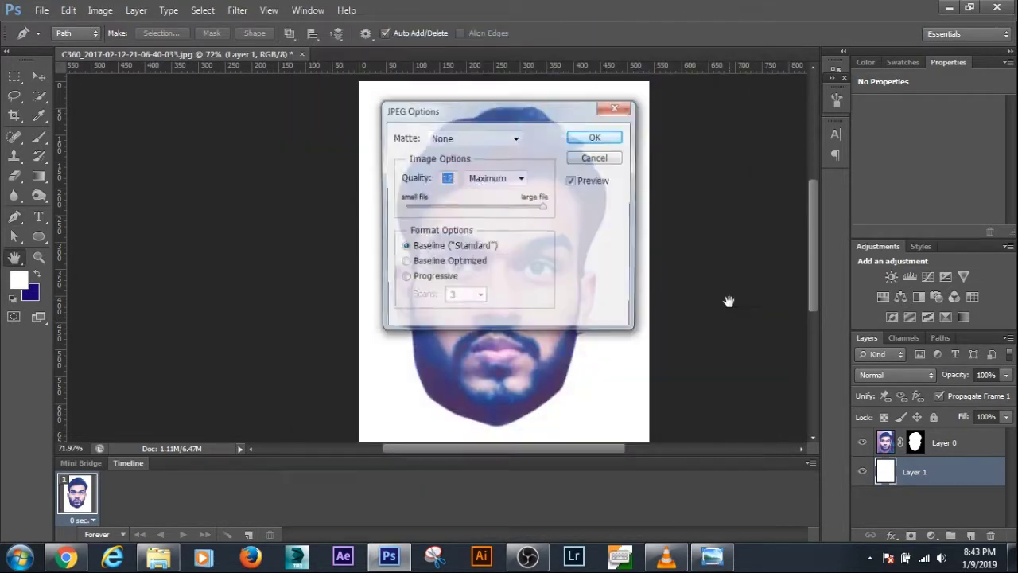
left_click(590, 141)
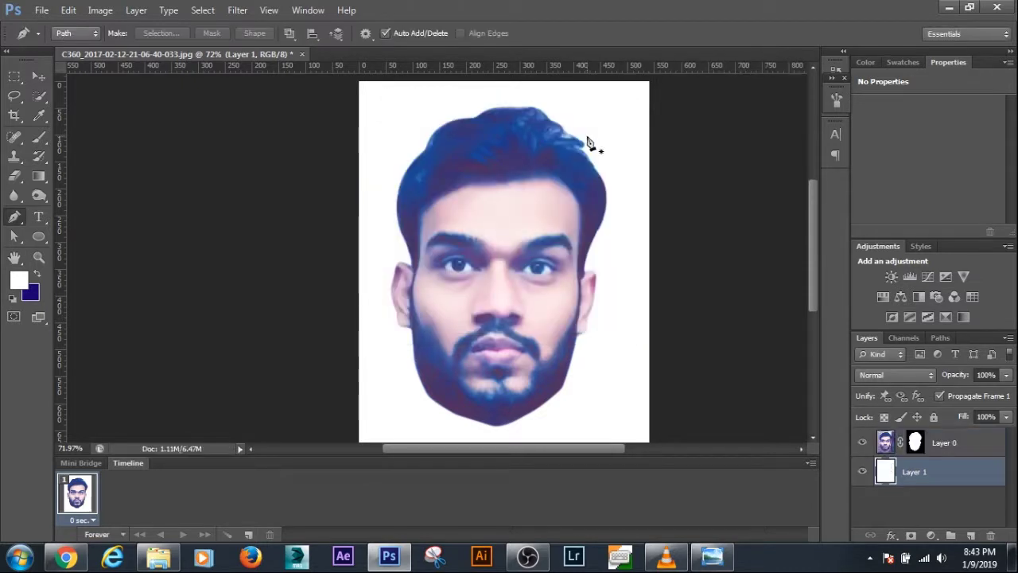
Switch to Chrome, open wordart.com in a new tab, and start creating a new word art design.
left_click(67, 556)
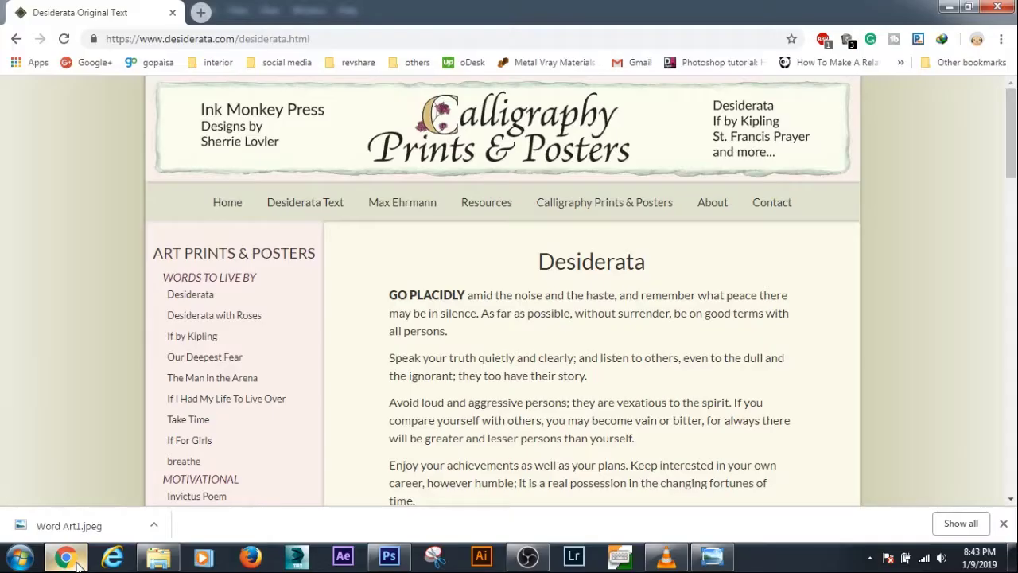
left_click(199, 11)
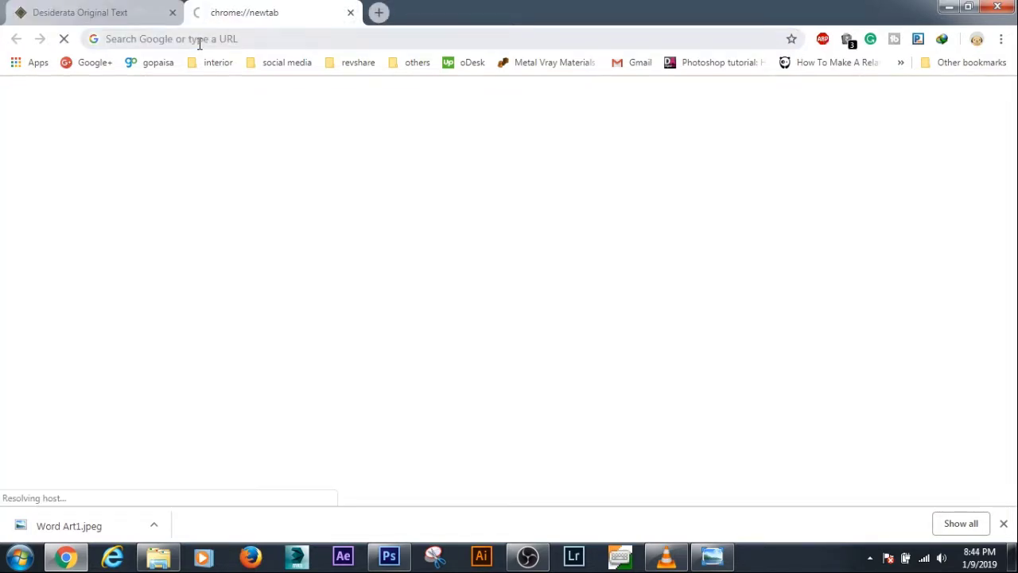
left_click(200, 39)
type("worda")
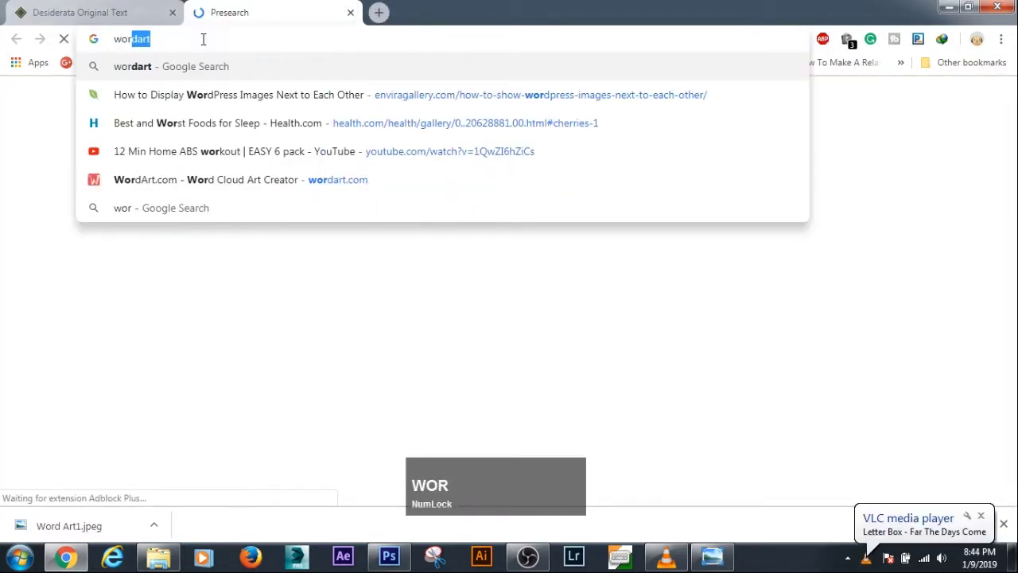
type("rt")
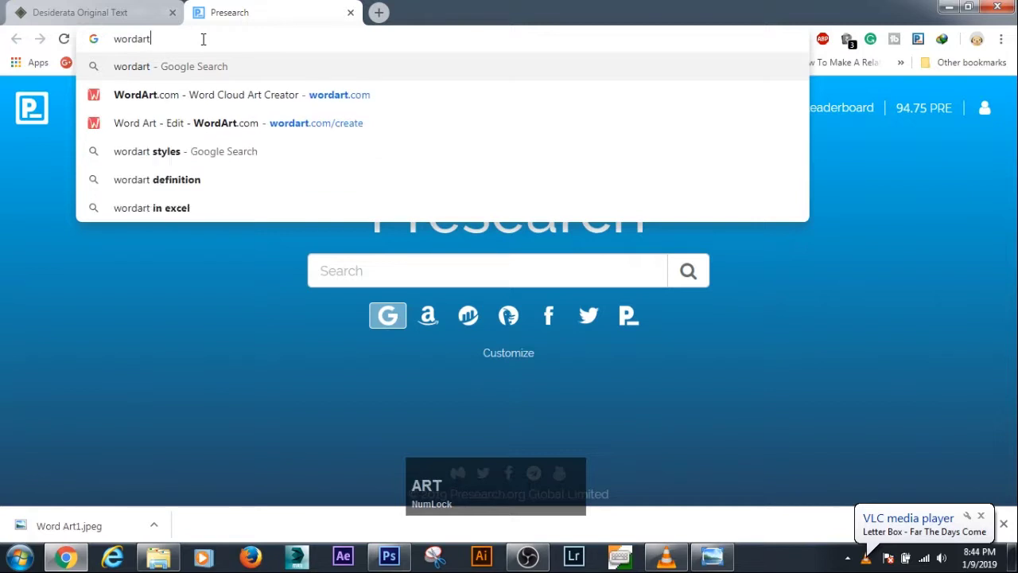
type(".com")
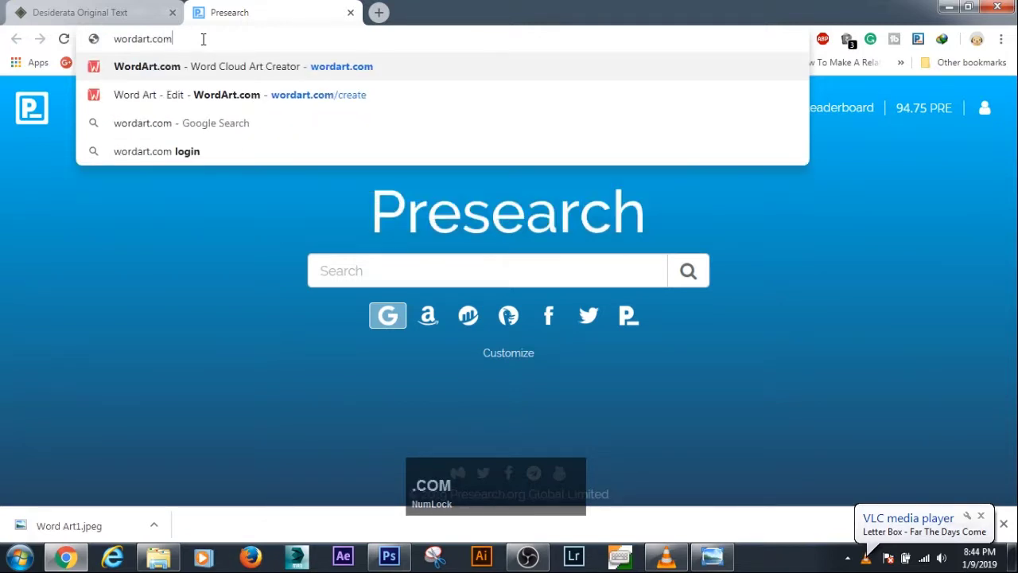
key("Return")
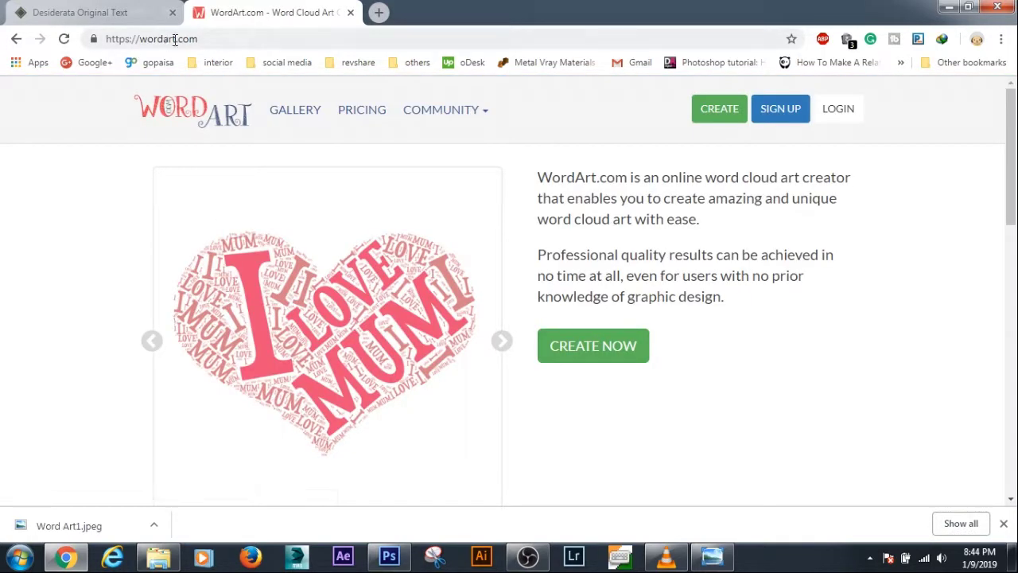
left_click(198, 38)
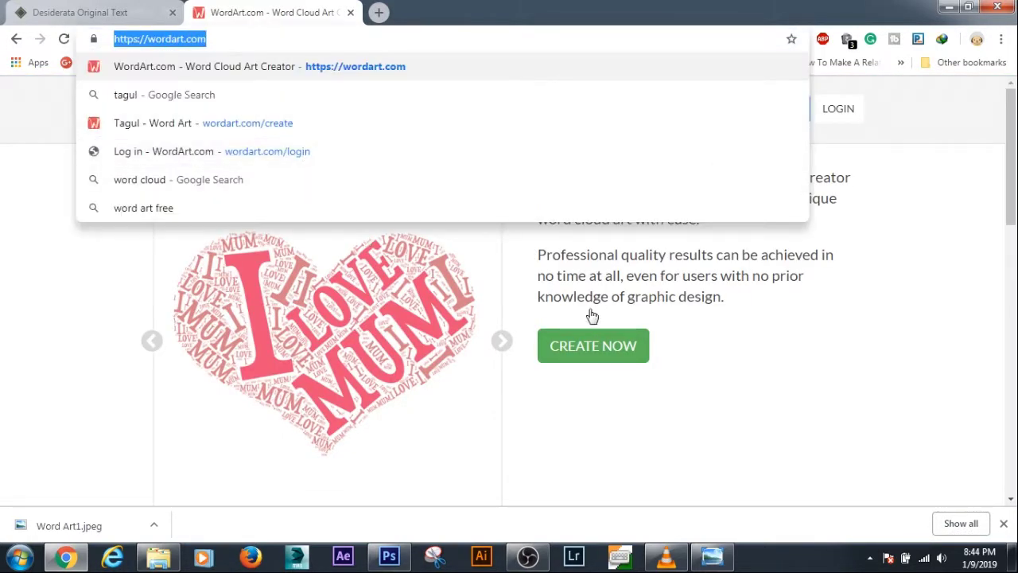
left_click(886, 390)
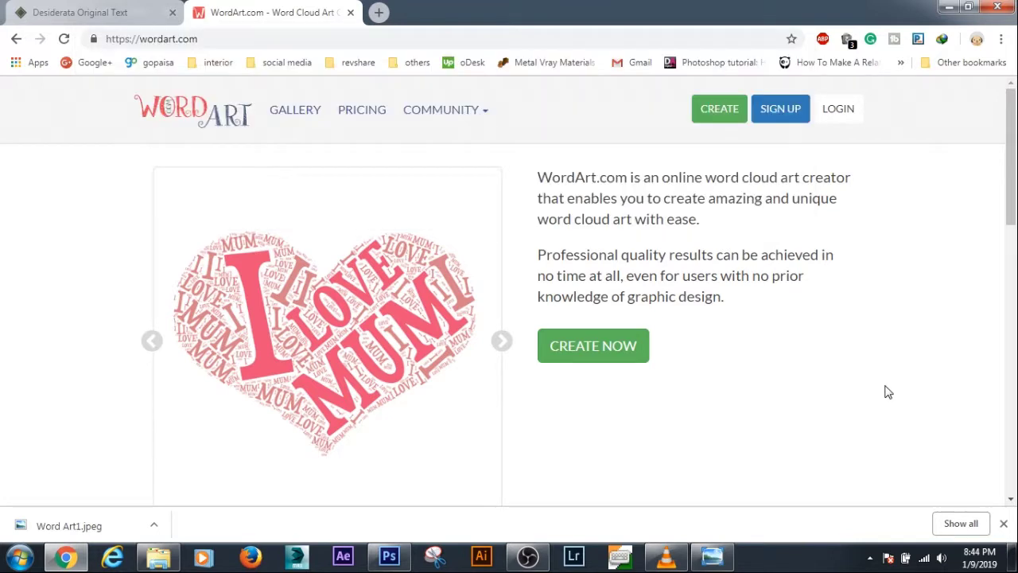
left_click(610, 351)
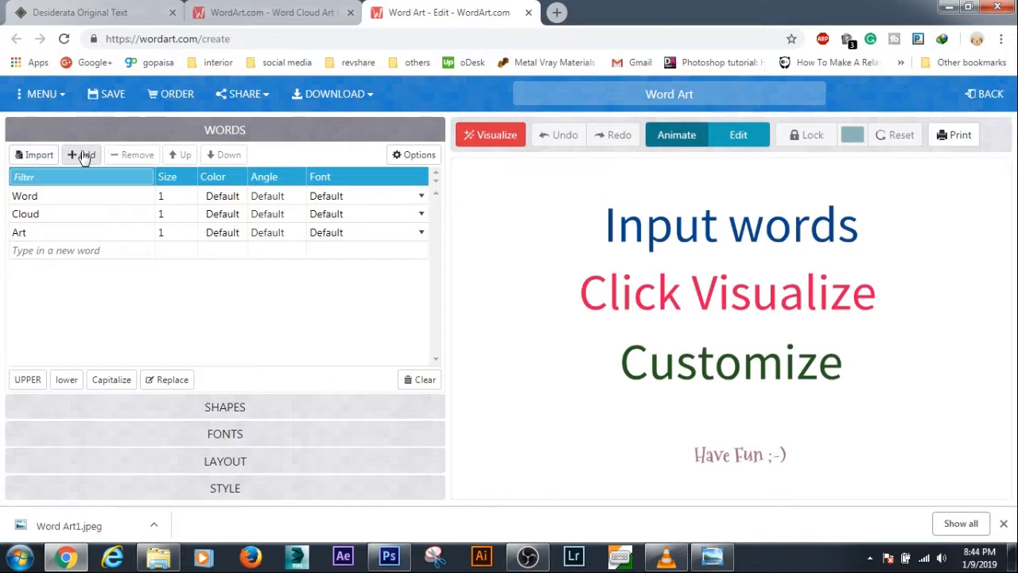
Open the word import dialog, and copy the full Desiderata text from its desiderata.com page.
left_click(28, 156)
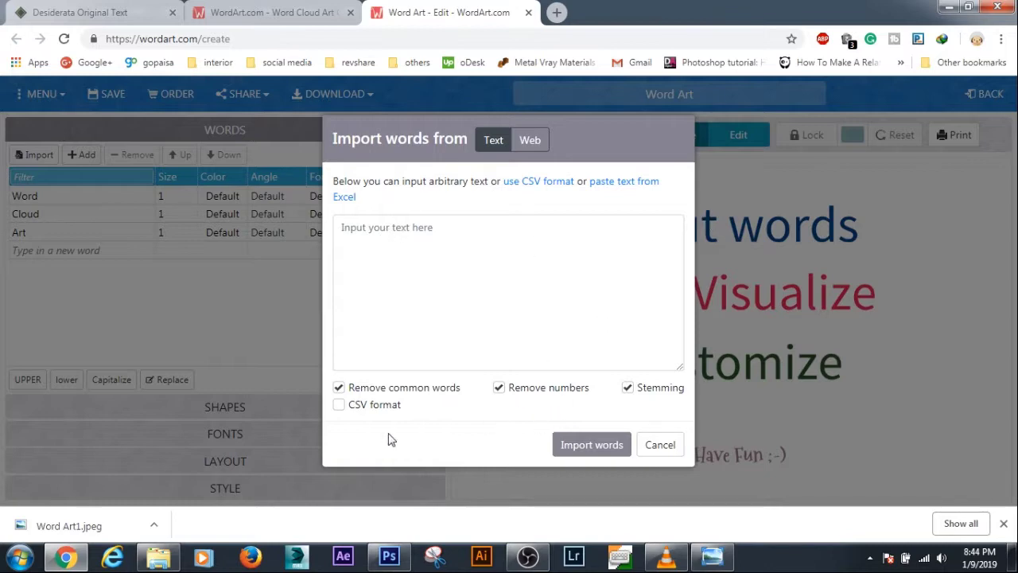
left_click(79, 13)
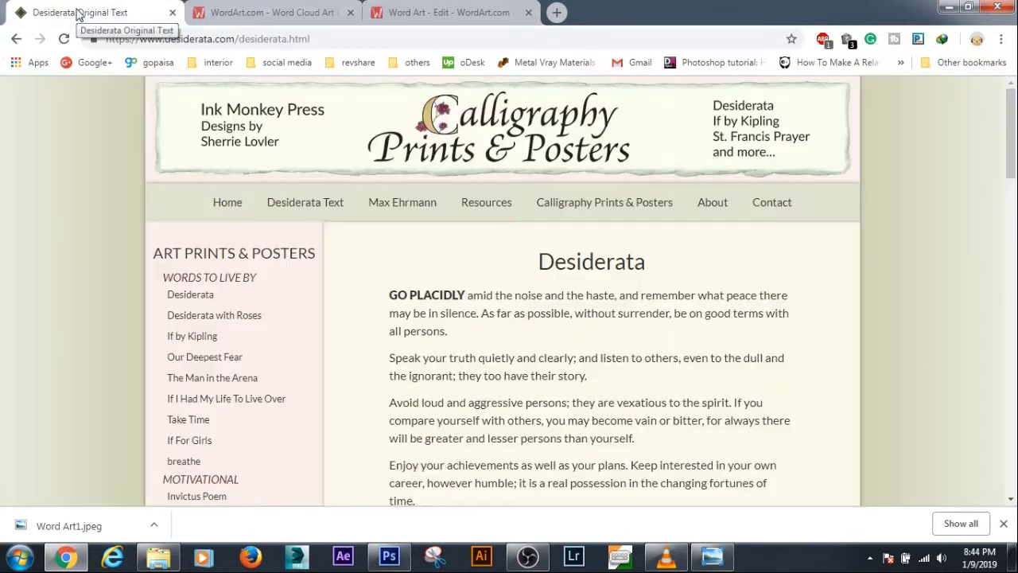
left_click(309, 40)
left_click(74, 181)
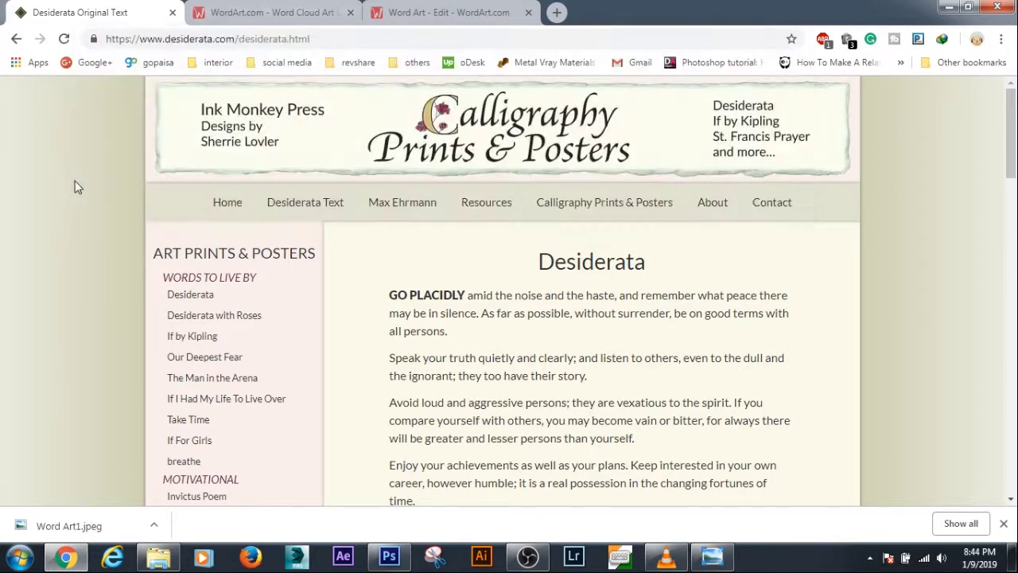
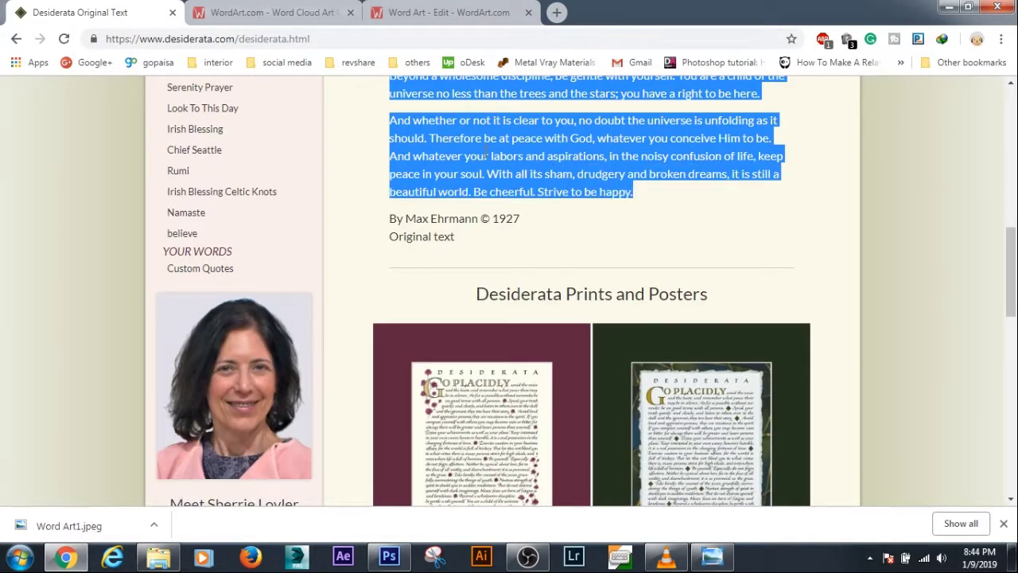
right_click(486, 154)
left_click(507, 162)
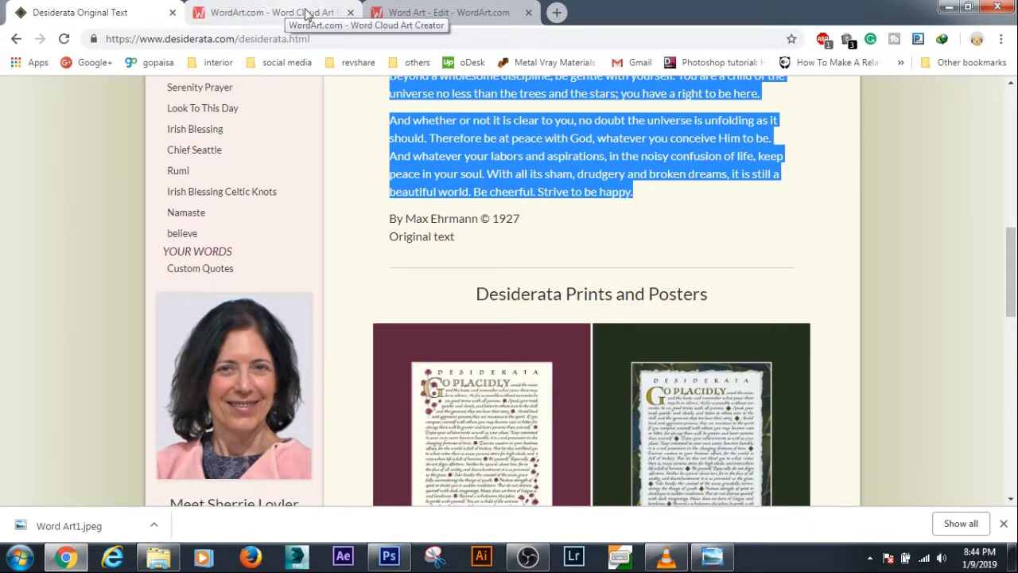
Paste the copied Desiderata text into the WordArt import dialog and import its words.
left_click(434, 12)
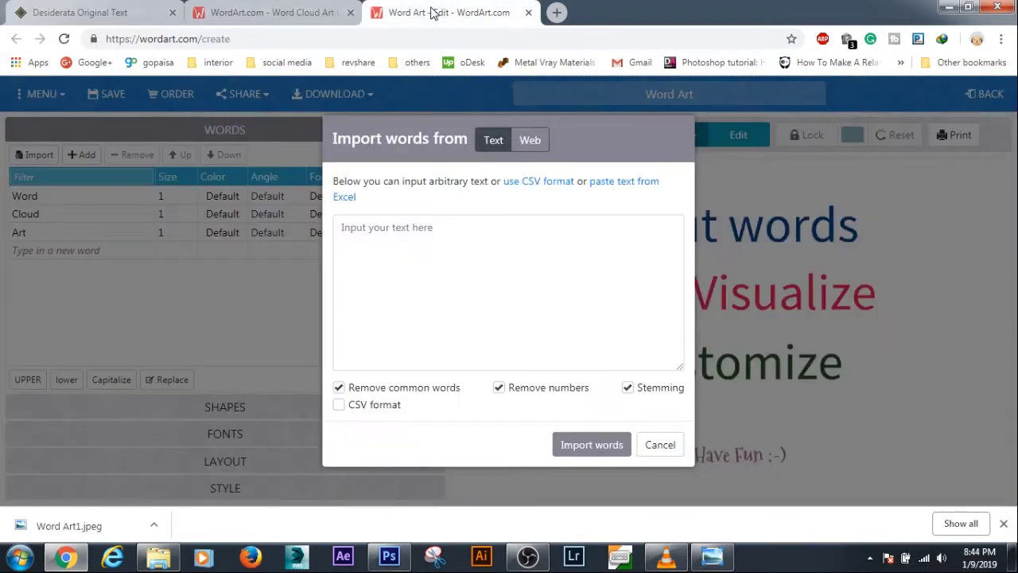
left_click(367, 240)
right_click(368, 240)
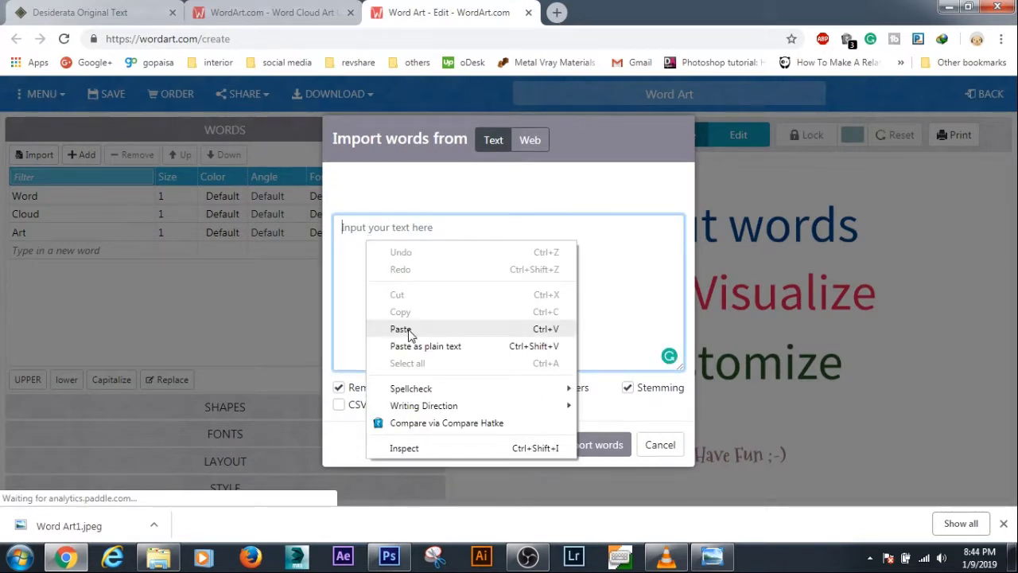
left_click(379, 328)
left_click(602, 447)
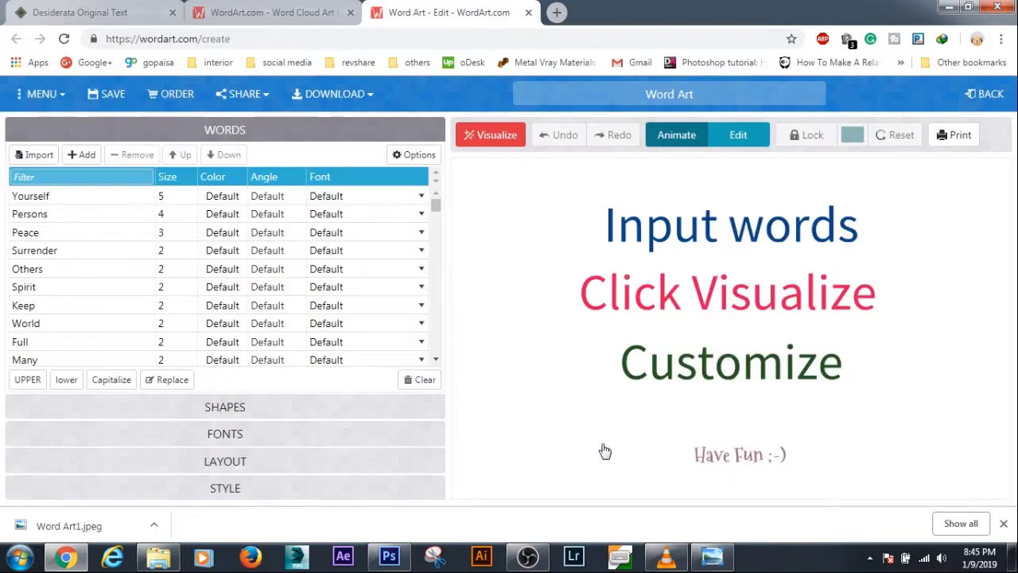
Add "word cloud portrait.jpg" from the Desktop as the word cloud's shape, with Threshold 80% and Edges 10.
left_click(247, 409)
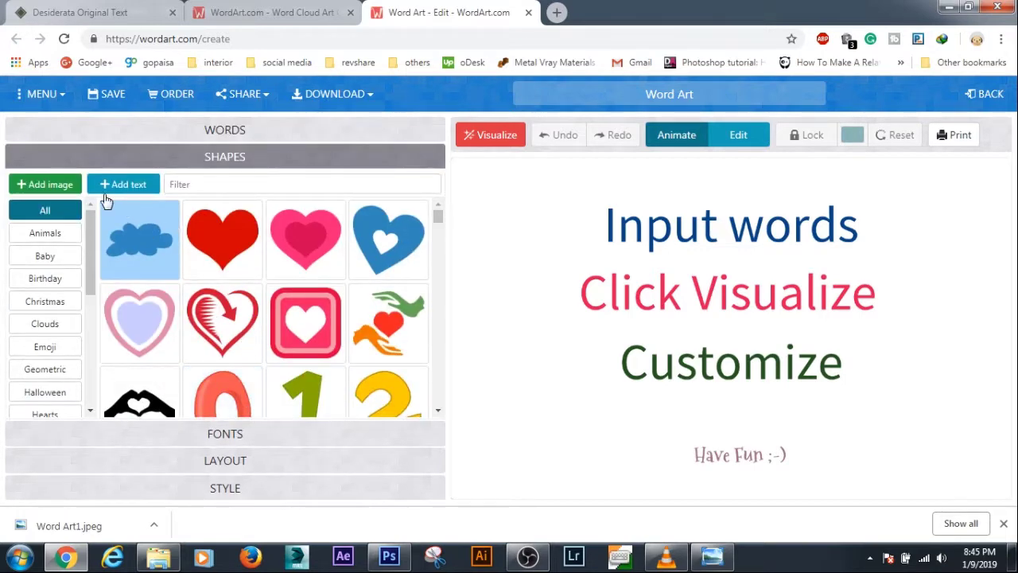
left_click(47, 185)
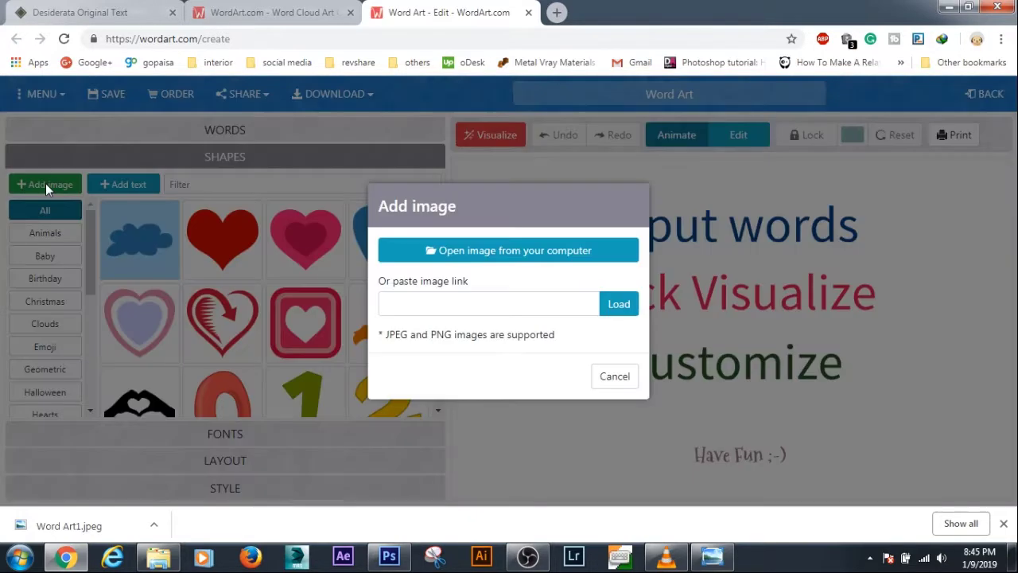
left_click(410, 252)
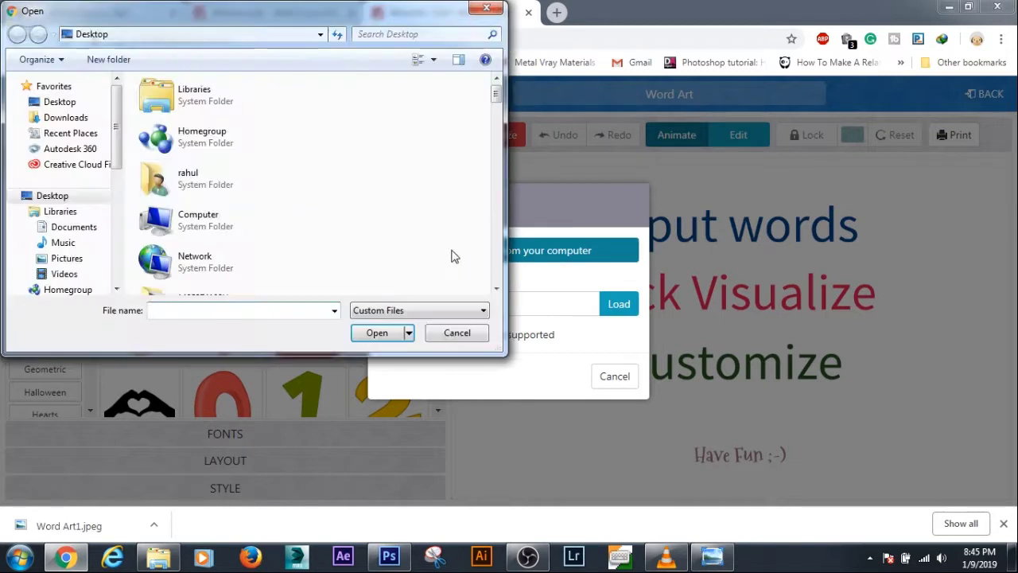
type("word")
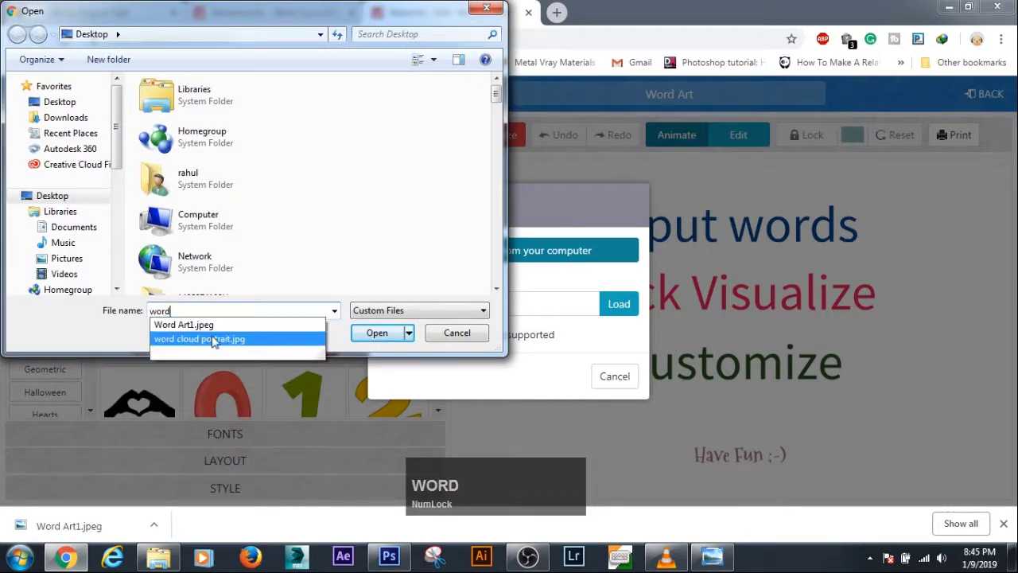
left_click(213, 339)
left_click(377, 332)
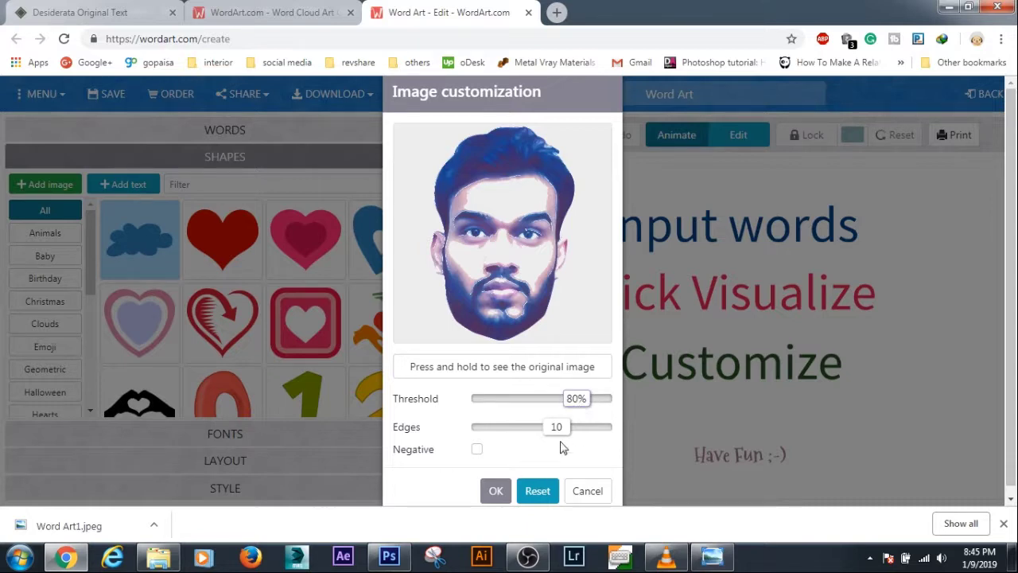
left_click(495, 491)
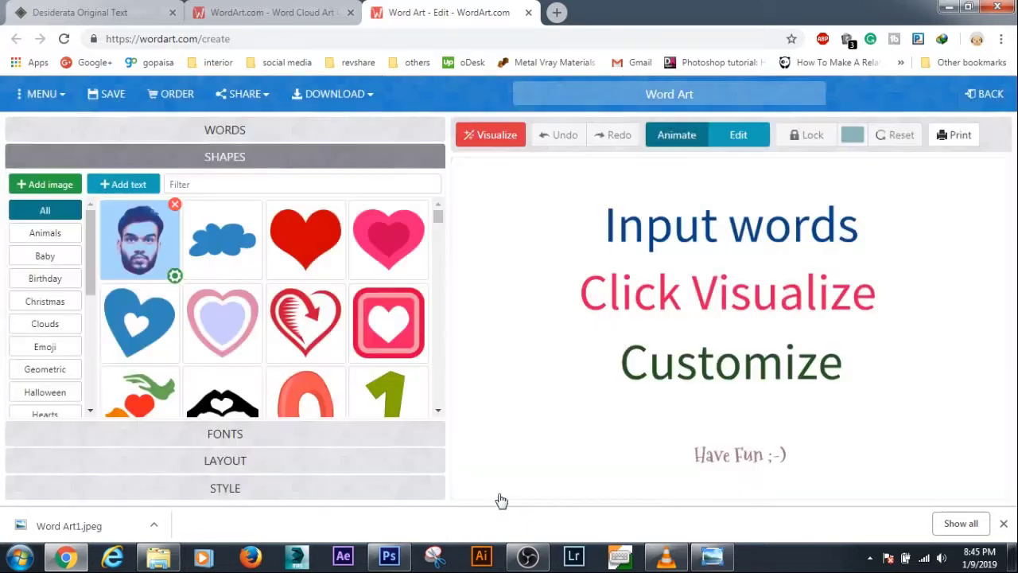
Browse the available fonts and select Teen as the word cloud's font.
left_click(240, 433)
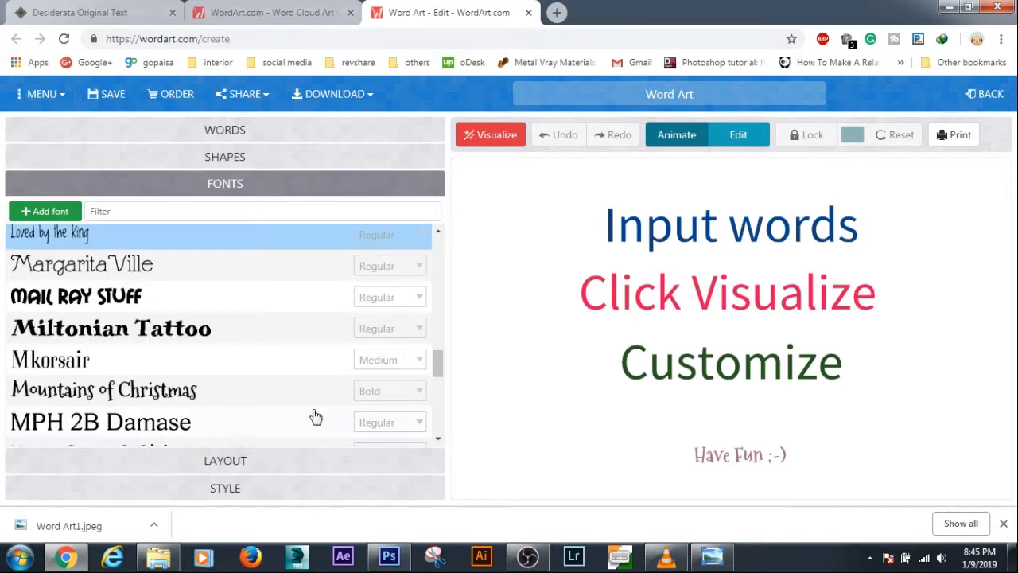
left_click_drag(442, 369, 445, 348)
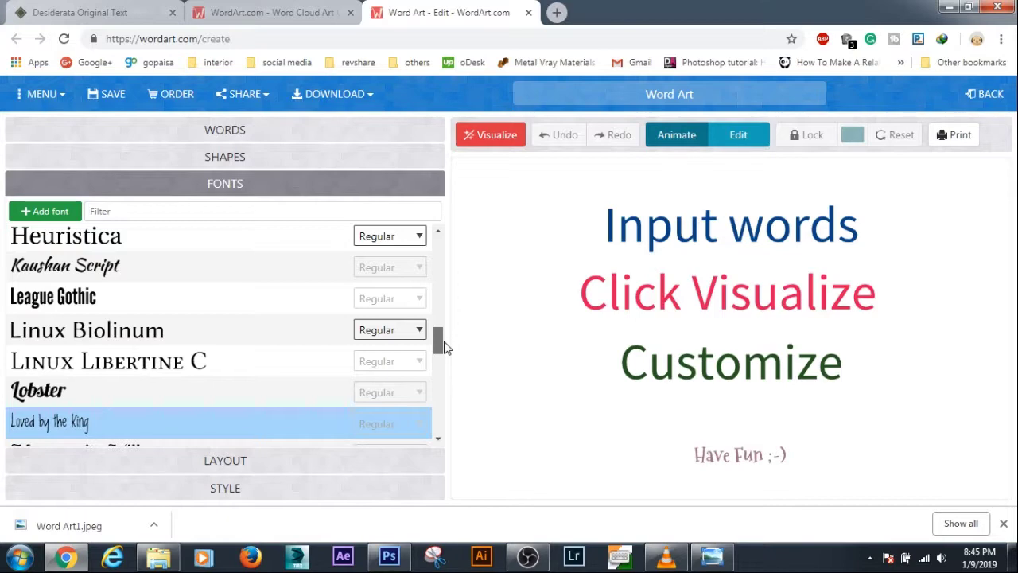
left_click_drag(445, 342, 447, 429)
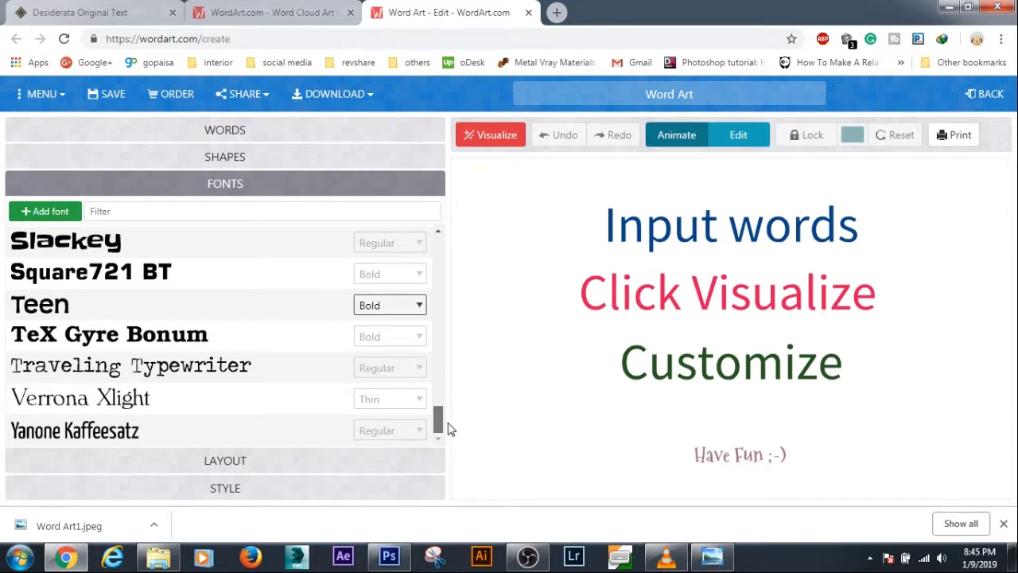
left_click(39, 310)
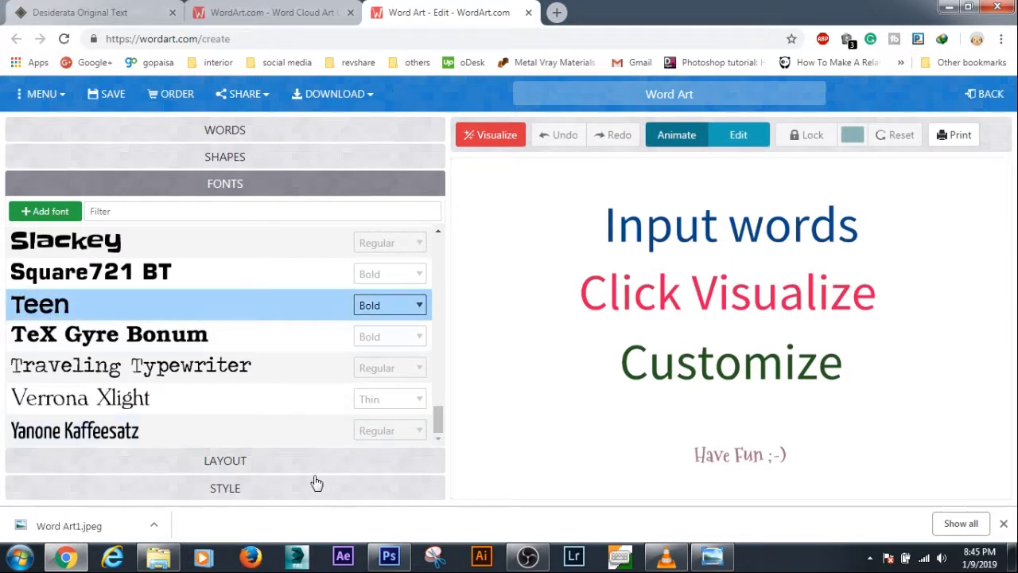
Set the style's background image to 0% and color emphasis to 7%, and visualize the word cloud.
left_click(239, 461)
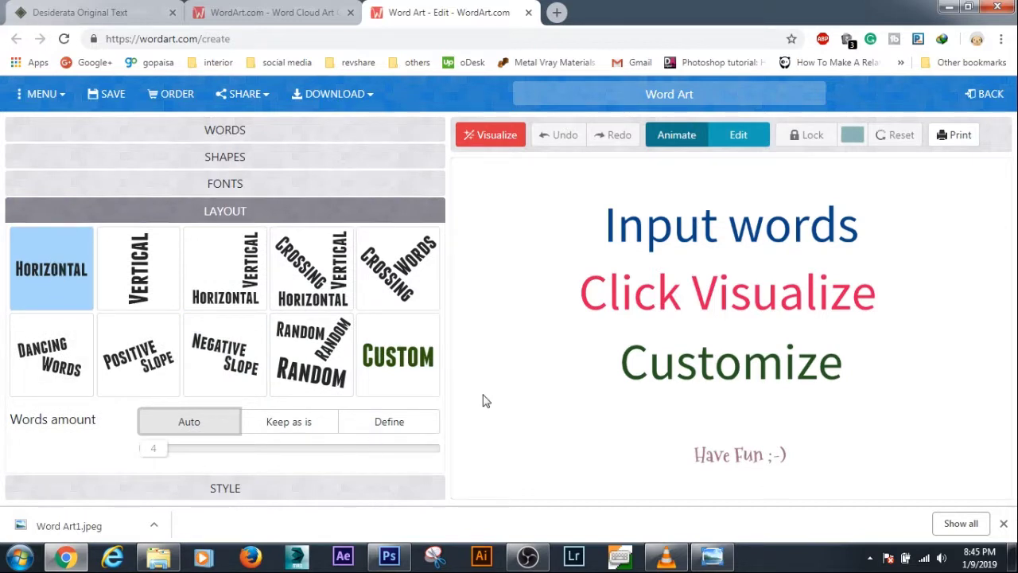
left_click(306, 488)
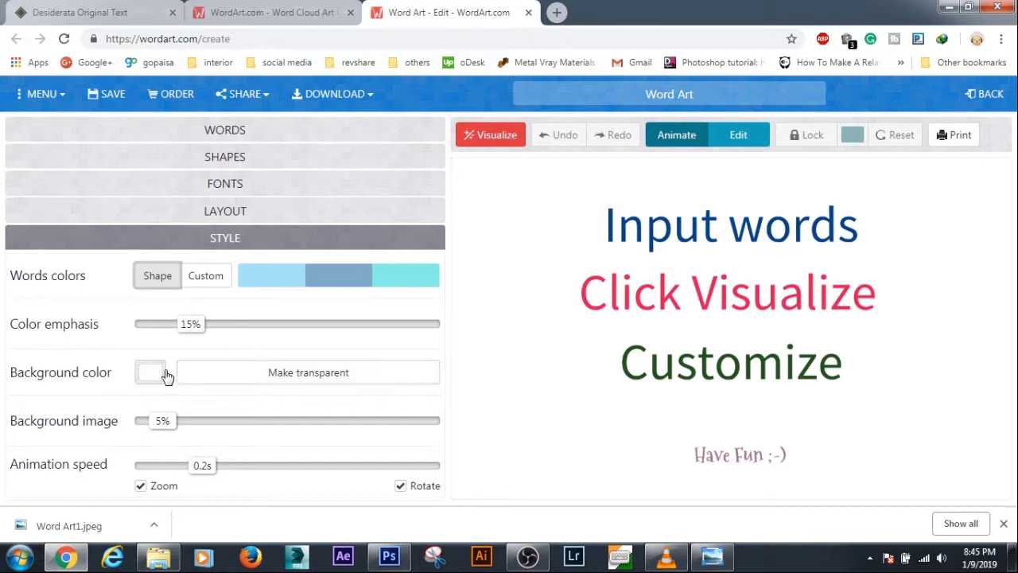
left_click_drag(161, 428, 142, 425)
left_click_drag(191, 325, 168, 328)
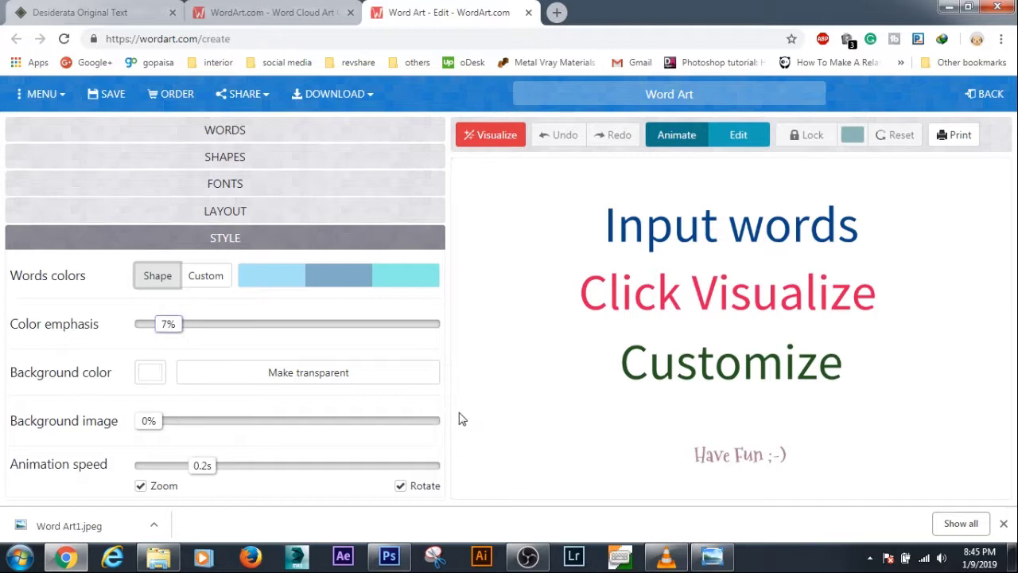
left_click(488, 135)
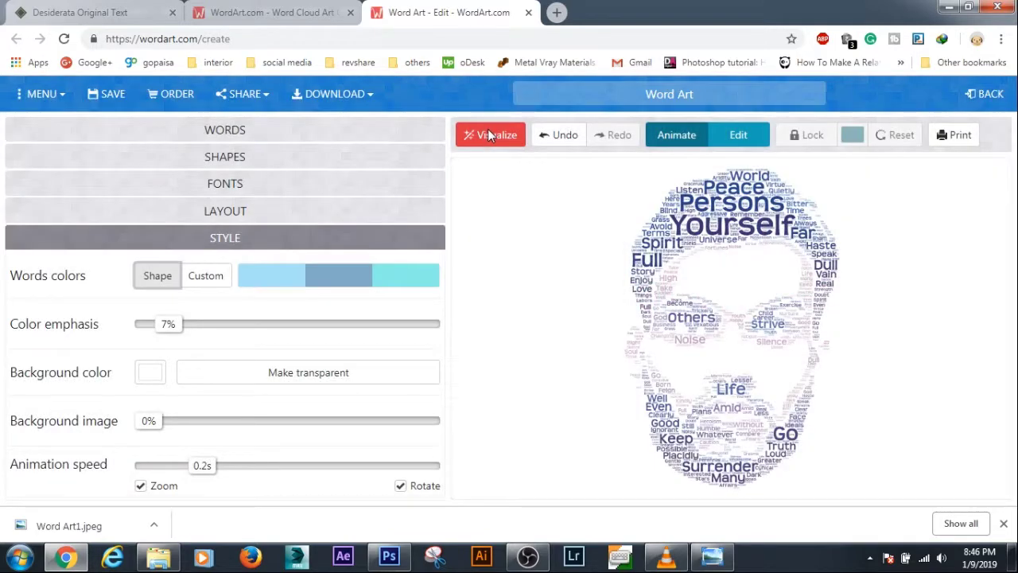
Lower the color emphasis to 0% and visualize the word cloud again.
left_click_drag(175, 326, 140, 327)
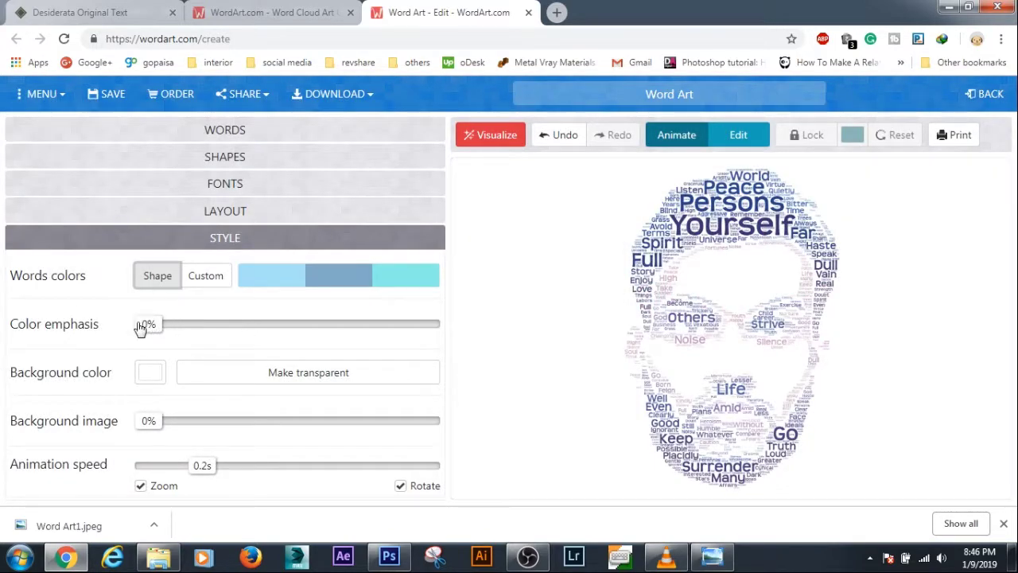
left_click(501, 137)
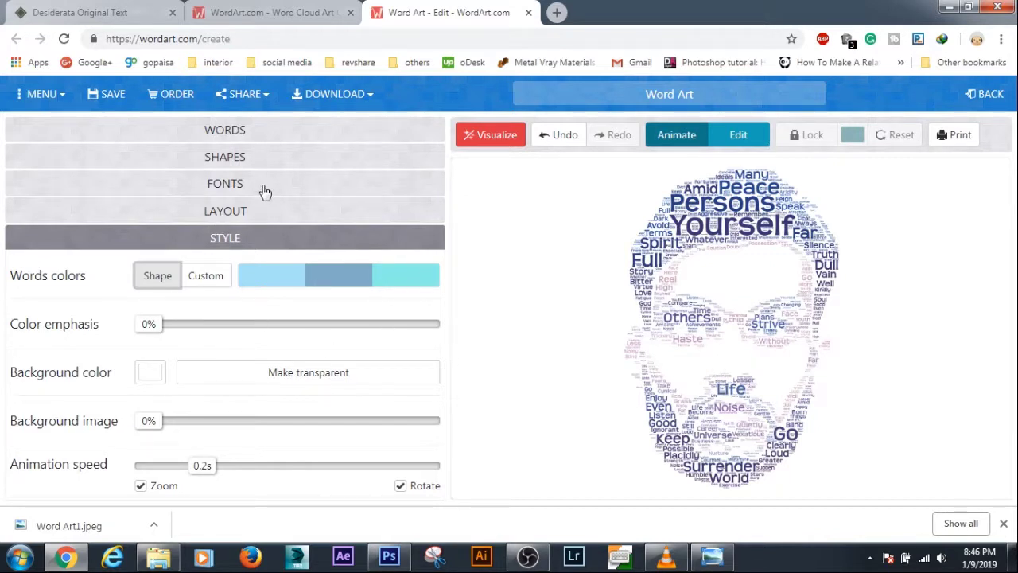
Review the imported word list and the repeat, size and link options for the words.
left_click(251, 131)
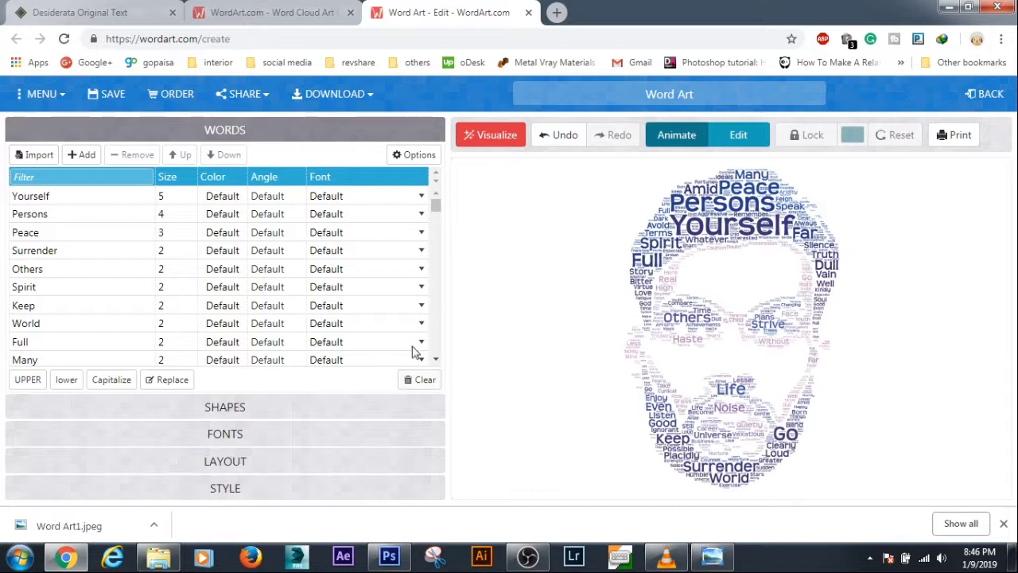
left_click_drag(436, 208, 437, 181)
left_click(400, 155)
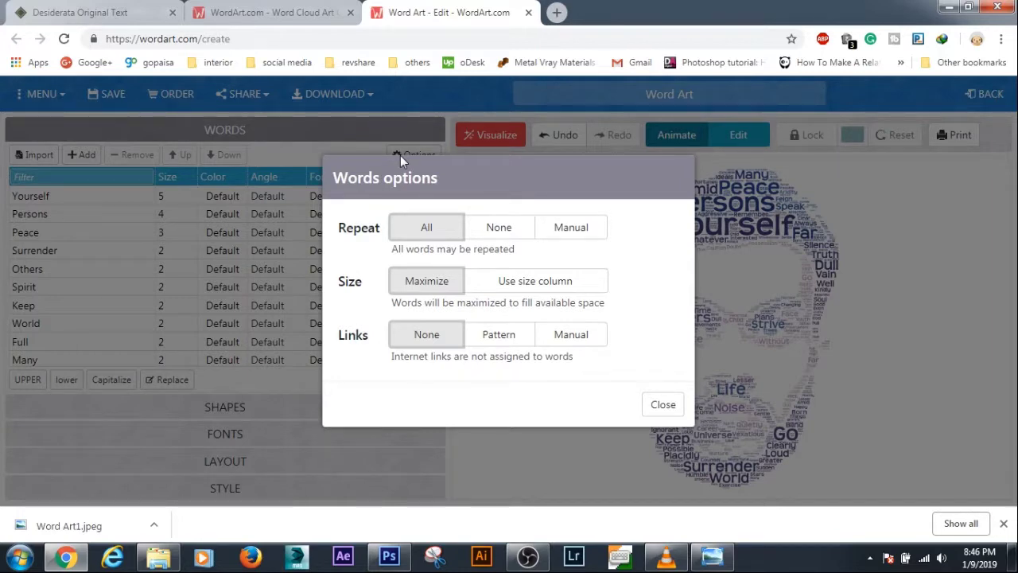
left_click(663, 405)
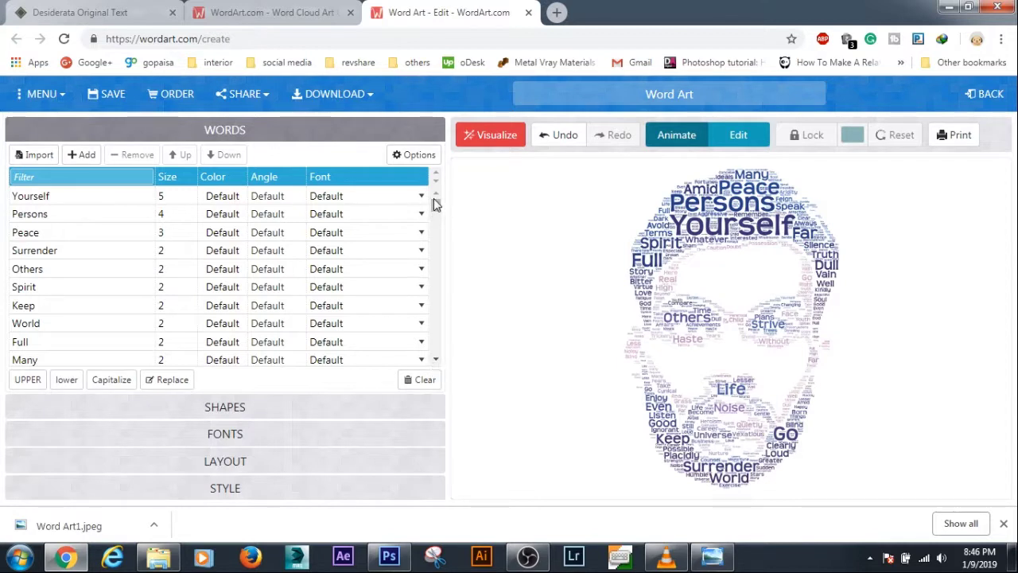
Give the word "Yourself" the custom red color #BE3636.
left_click(38, 199)
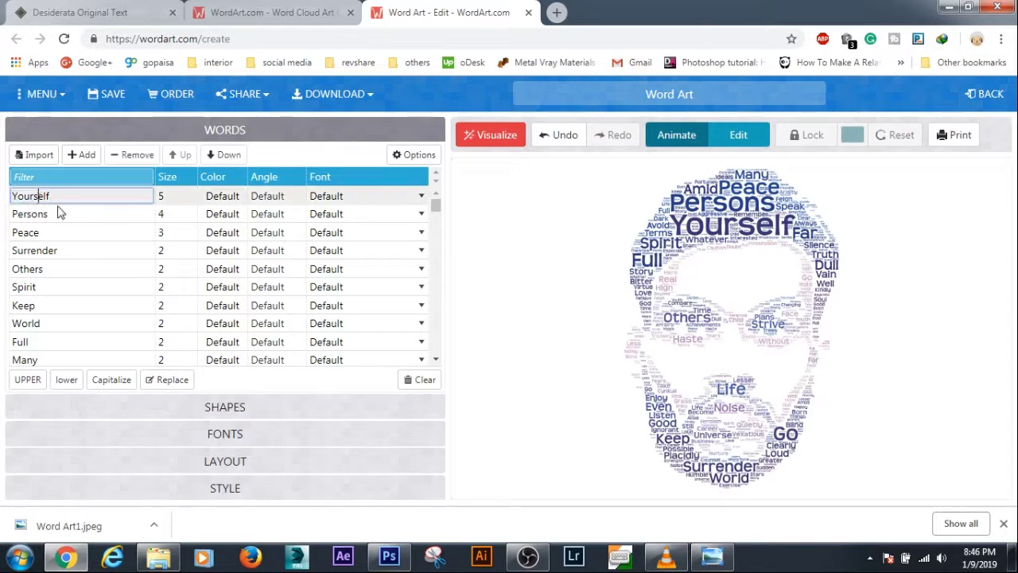
left_click(227, 199)
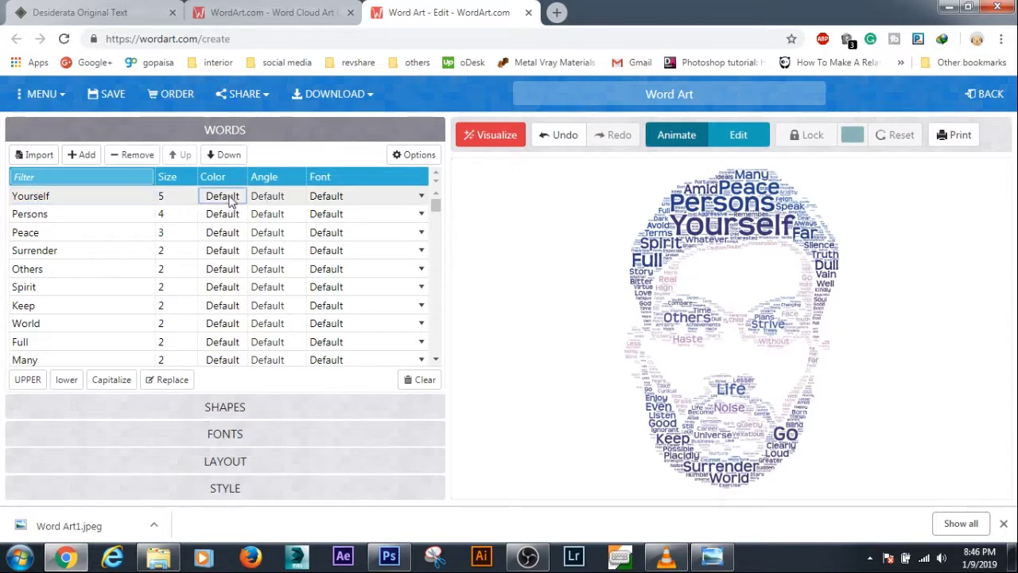
left_click(227, 197)
left_click(565, 186)
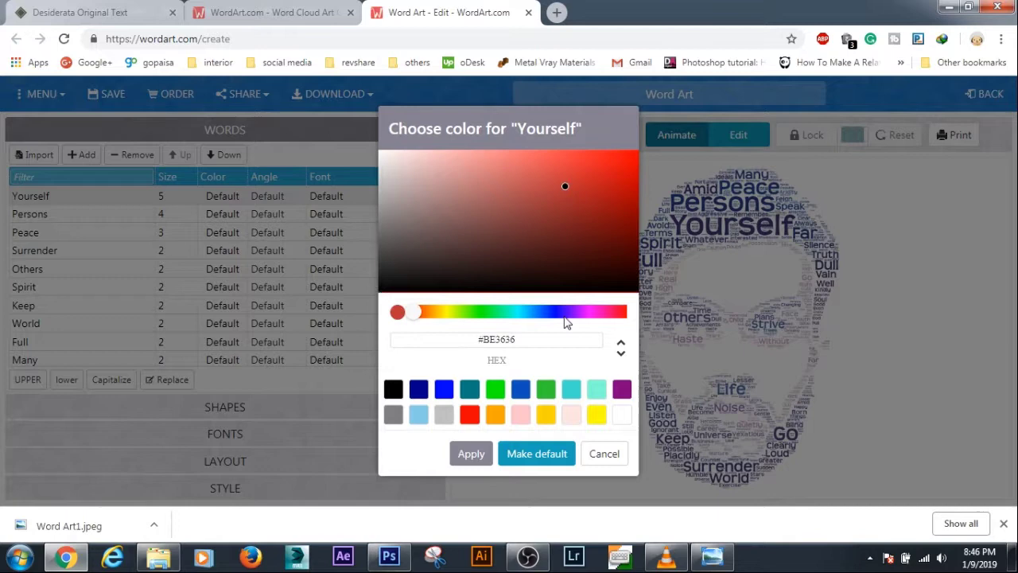
left_click(470, 455)
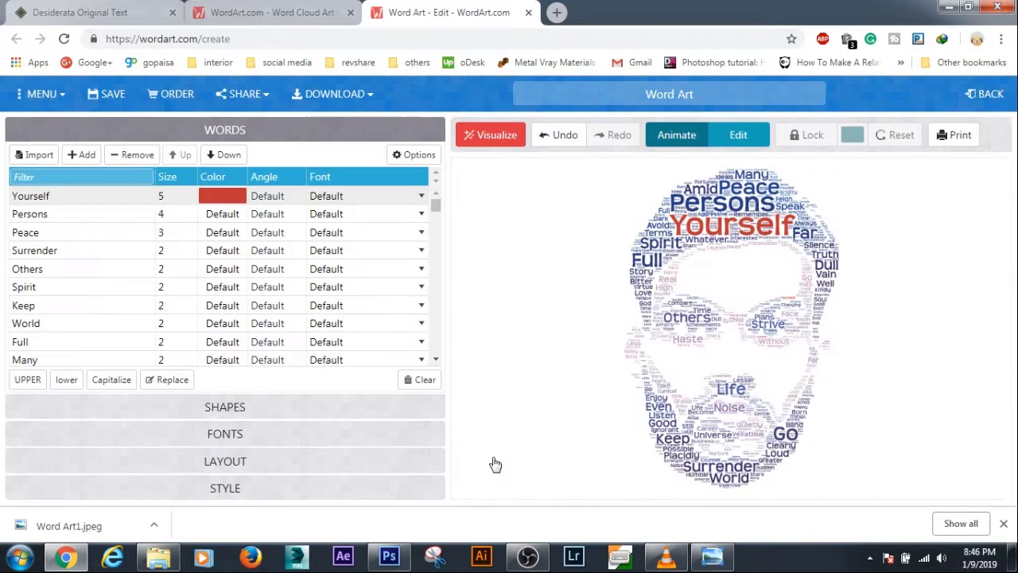
Customize the portrait shape with Threshold 74% and Edges 15, and visualize the word cloud again.
left_click_drag(436, 209, 450, 180)
left_click(249, 407)
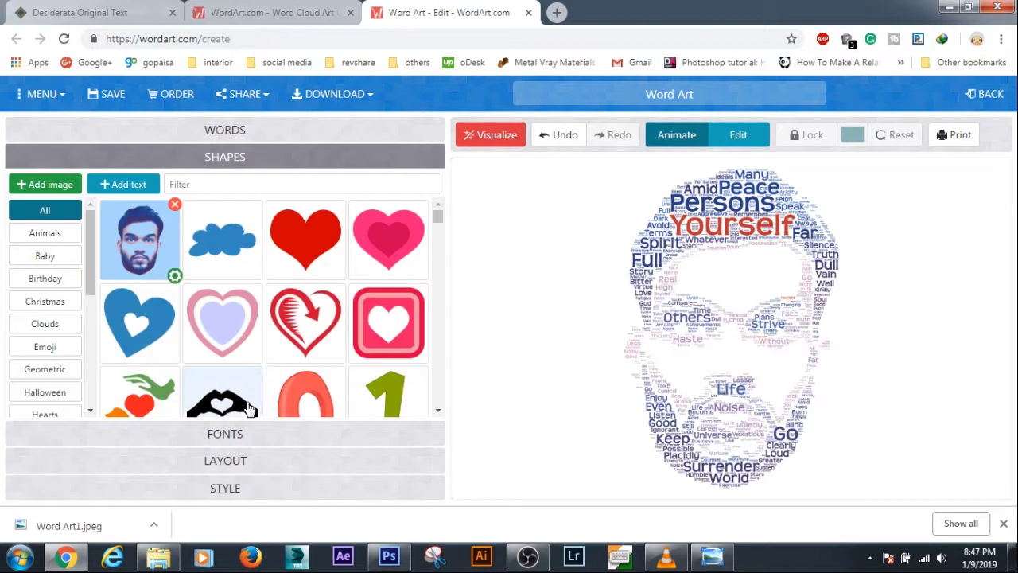
left_click(173, 276)
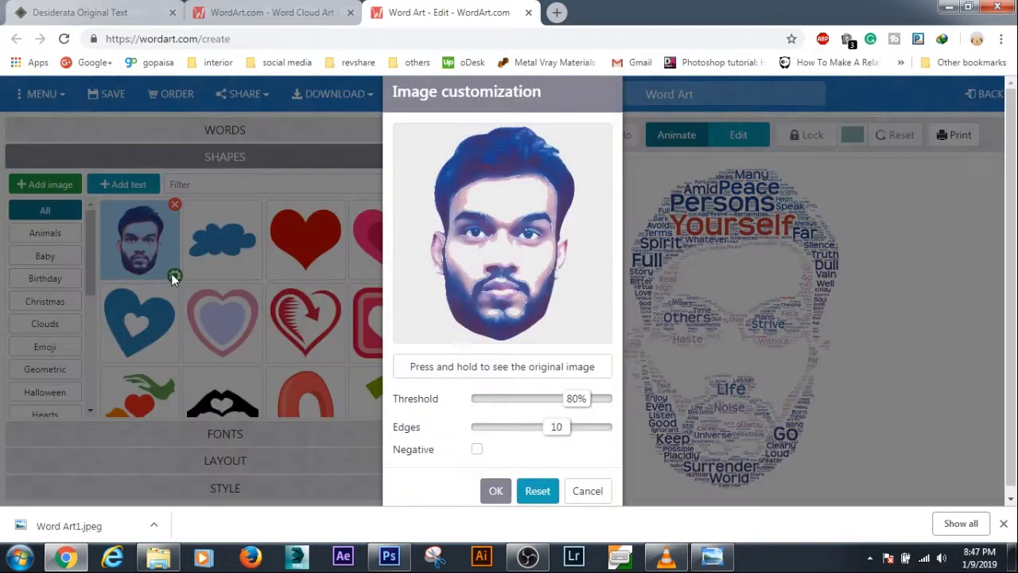
mouse_move(579, 404)
left_mouse_down()
mouse_move(586, 400)
mouse_move(577, 403)
left_mouse_up()
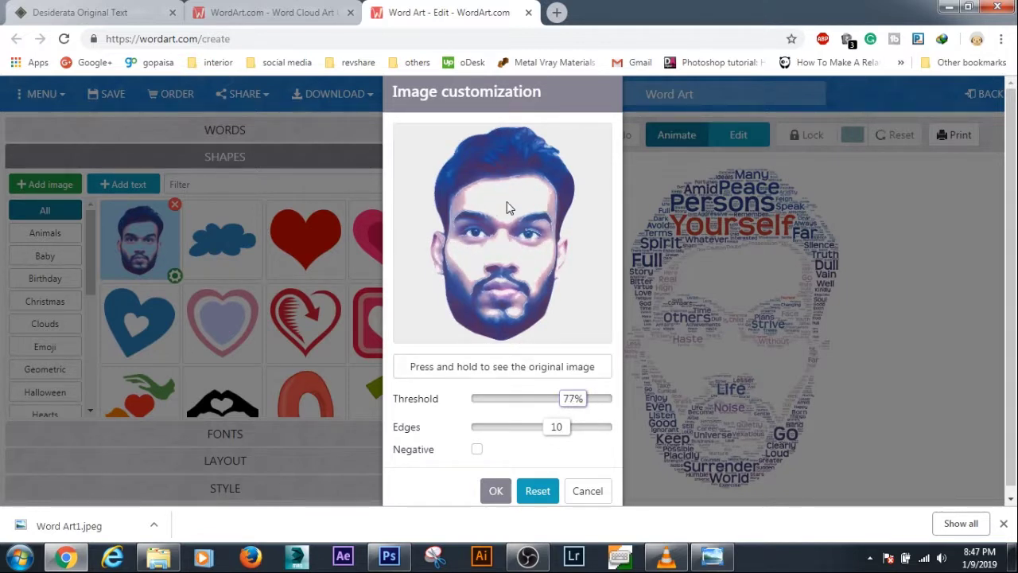
left_click_drag(573, 399, 599, 434)
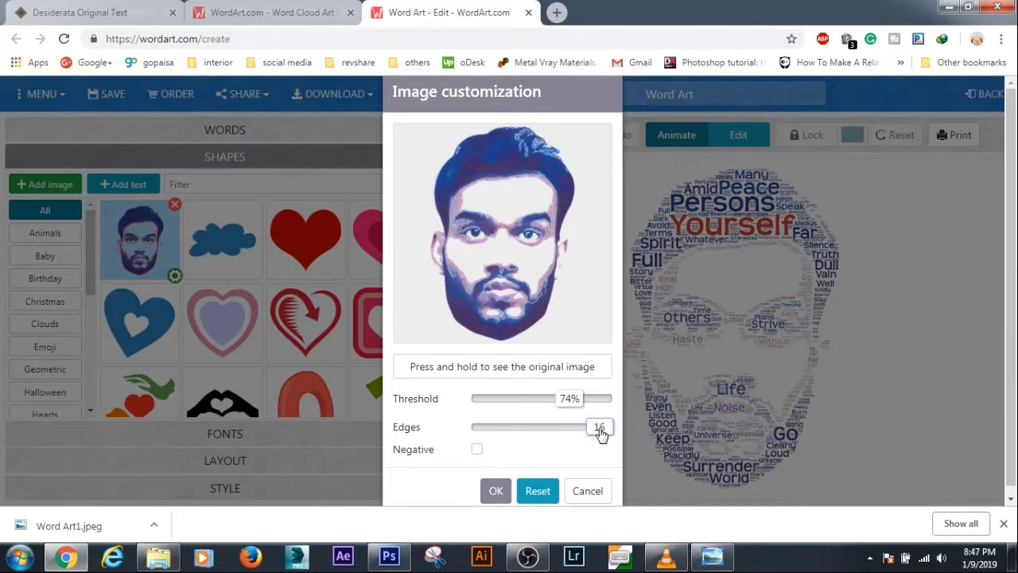
left_click_drag(601, 434, 598, 433)
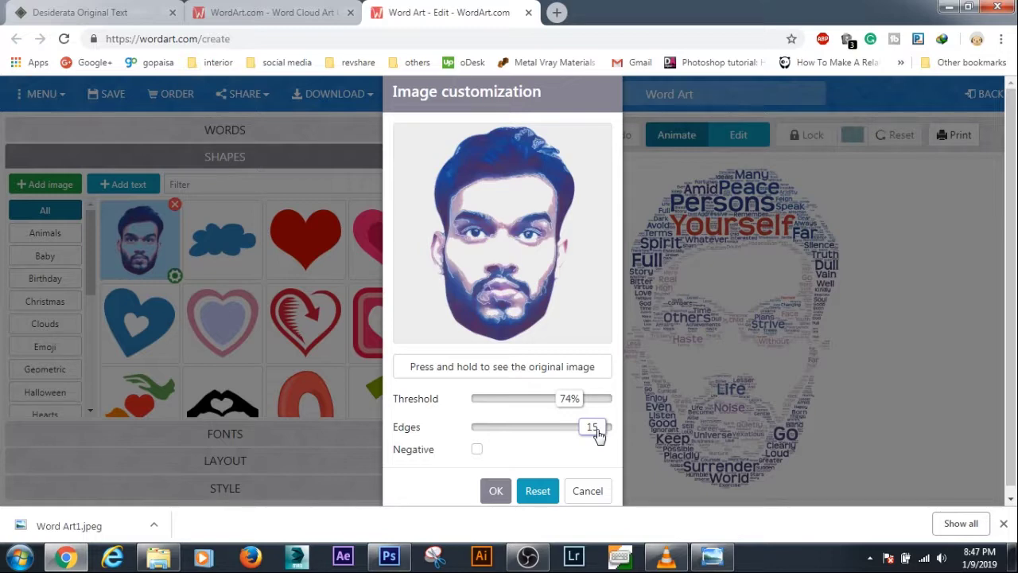
left_click(492, 491)
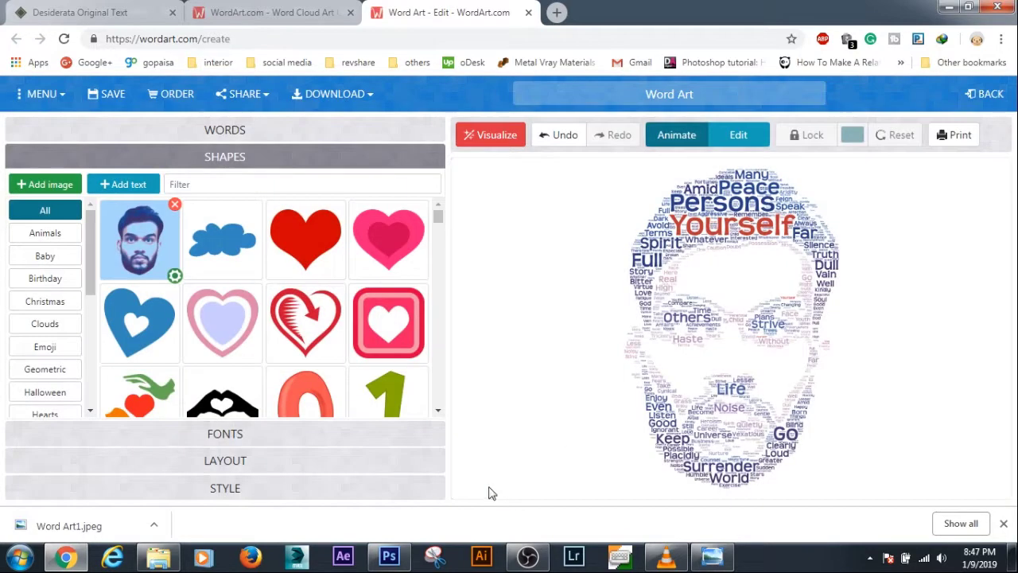
left_click(500, 138)
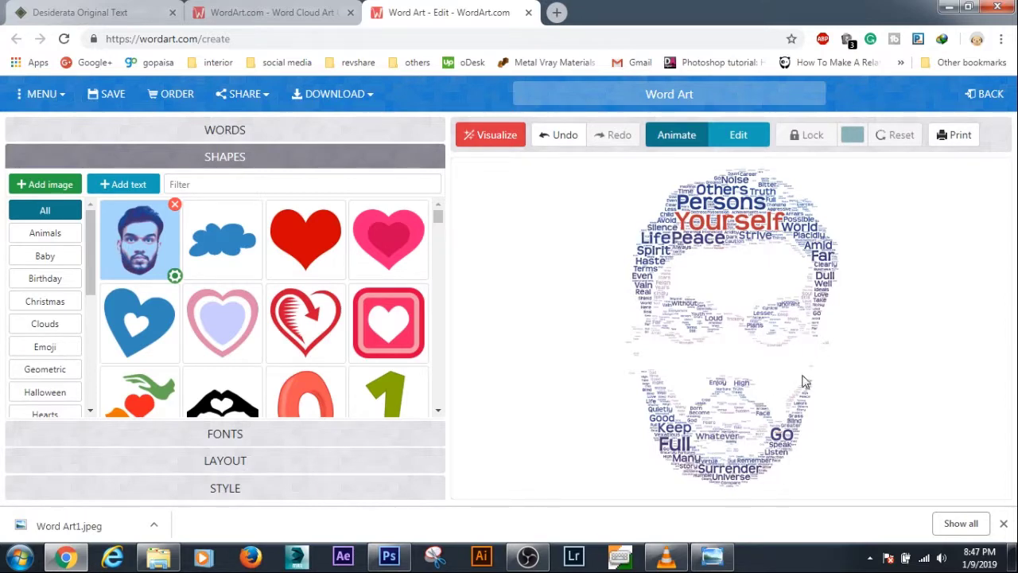
Set the portrait shape's Threshold to 73%, reduce its Edges value, and regenerate the word cloud.
left_click(173, 275)
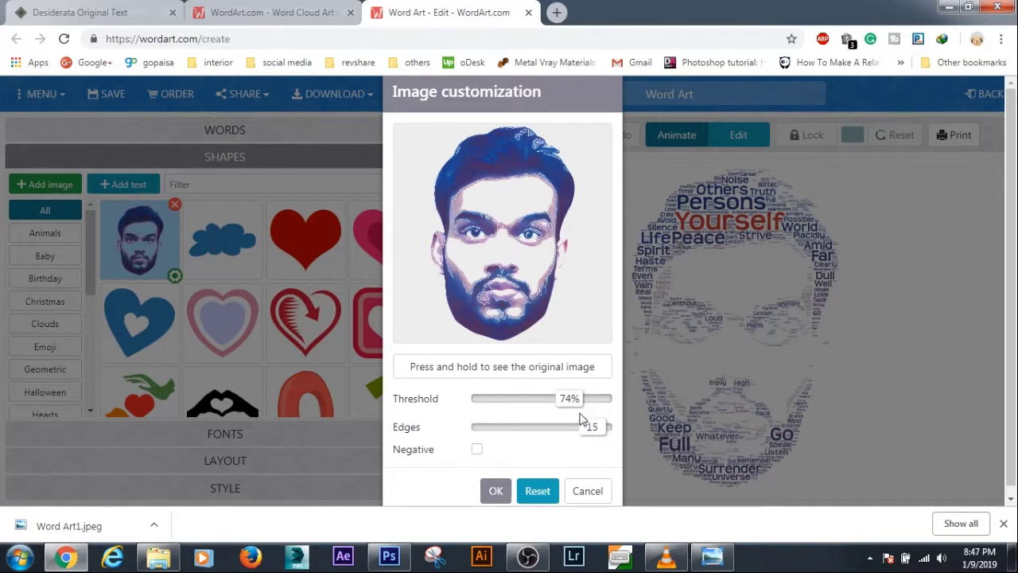
left_click_drag(572, 403, 569, 432)
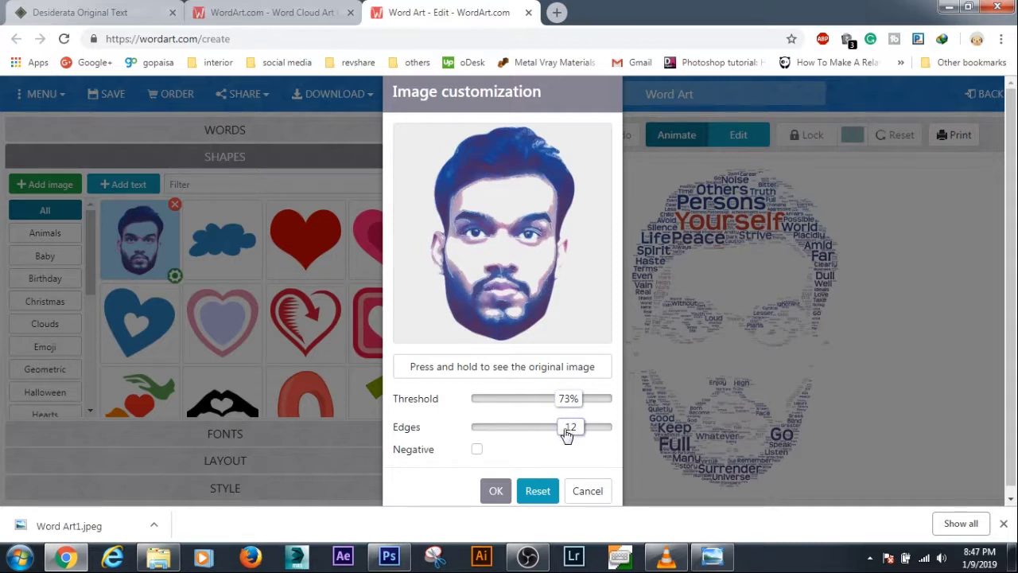
left_click(556, 430)
left_click(497, 491)
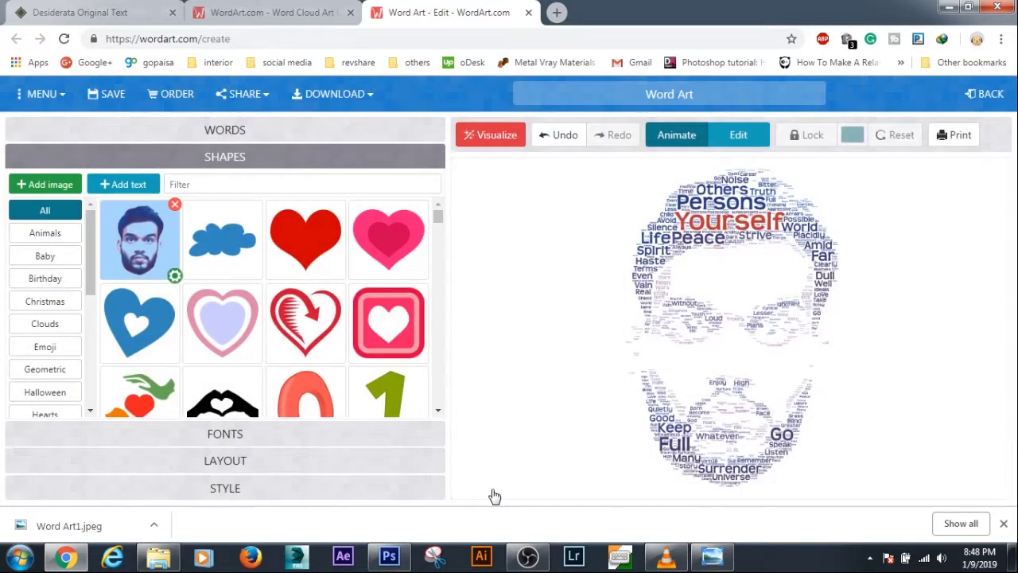
left_click(495, 142)
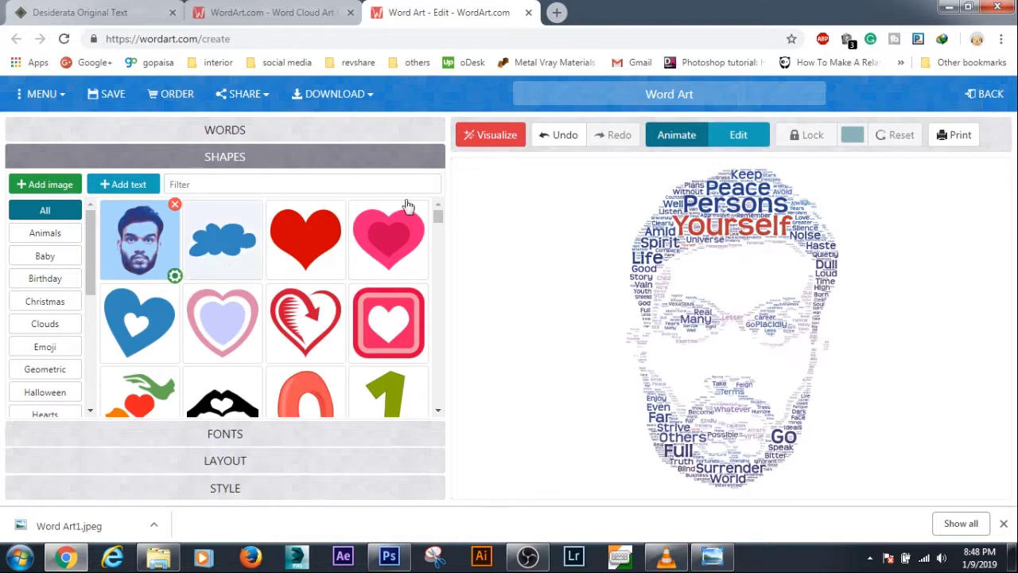
Download the word cloud as a Standard JPEG, saving it to the Desktop as "Word Art".
left_click(371, 97)
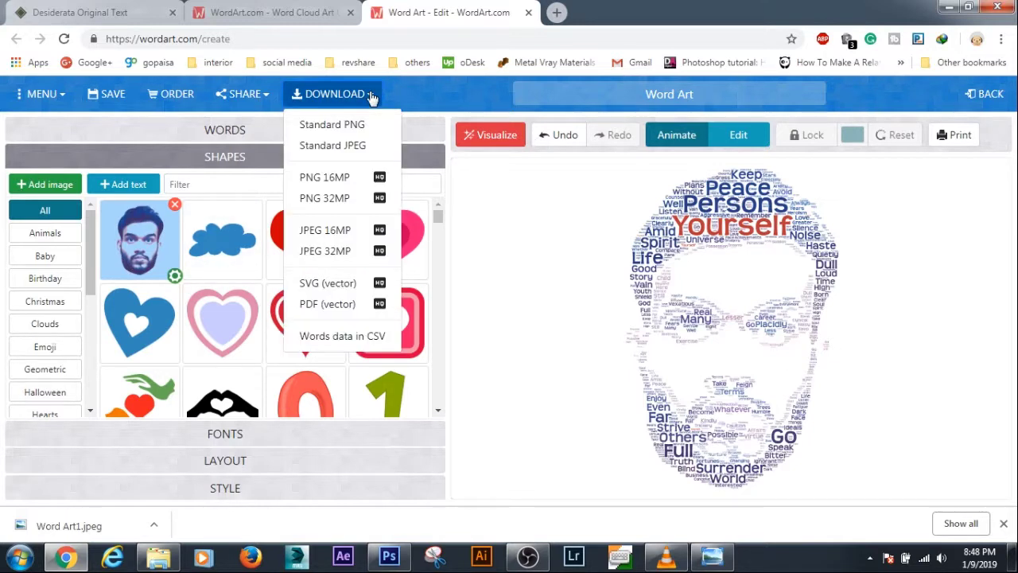
left_click(356, 147)
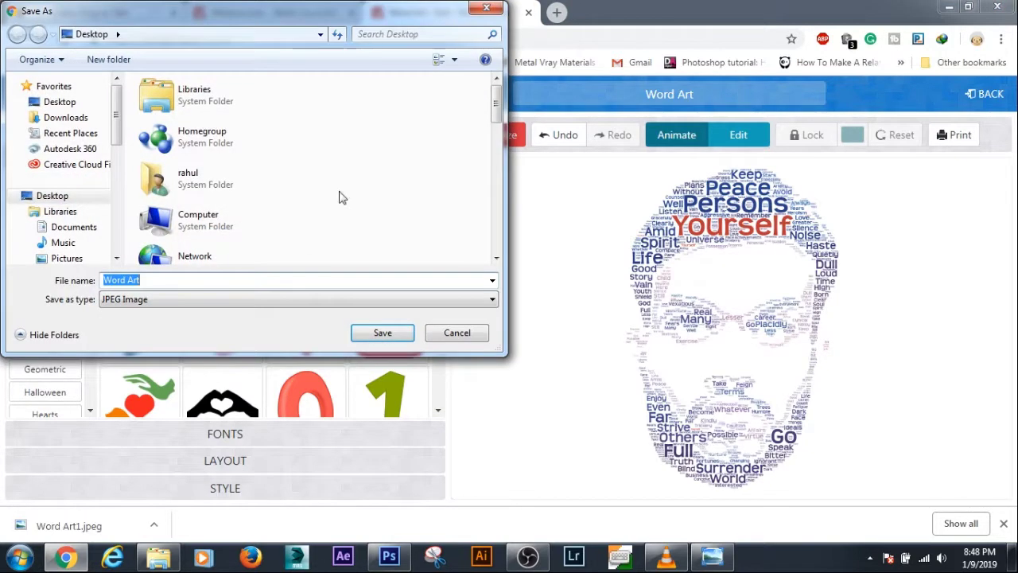
left_click(380, 333)
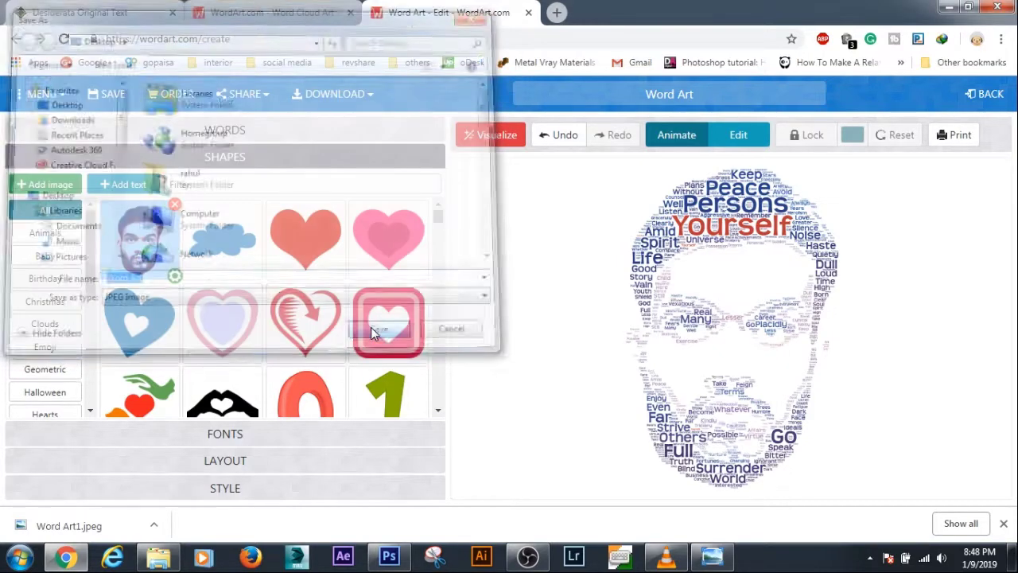
Try to add the DSC_0293_1 photo from the Pictures library as a shape image through the file chooser, and dismiss the attempt.
left_click(56, 184)
left_click(543, 252)
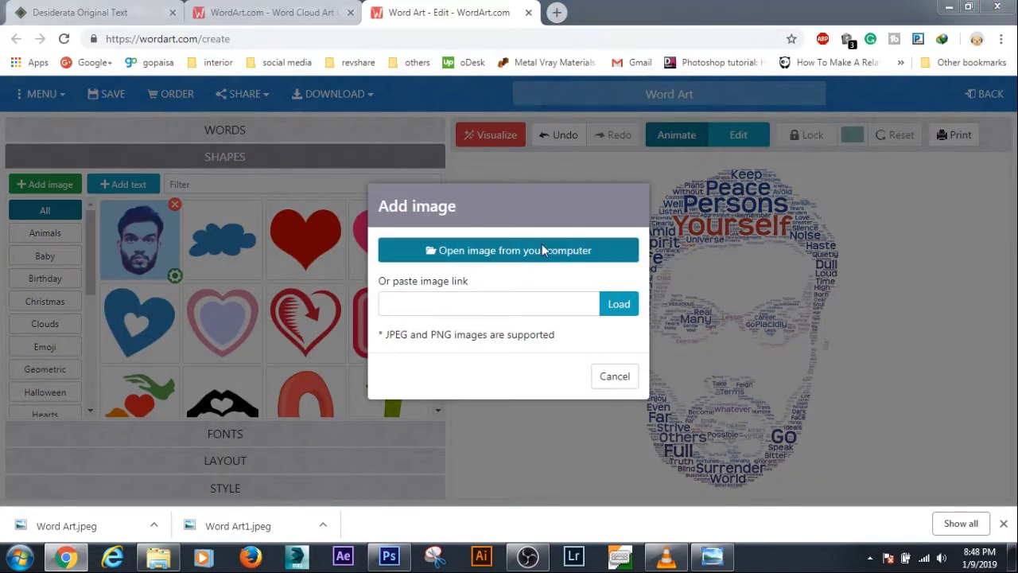
mouse_move(497, 95)
left_mouse_down()
mouse_move(507, 297)
mouse_move(507, 90)
left_mouse_up()
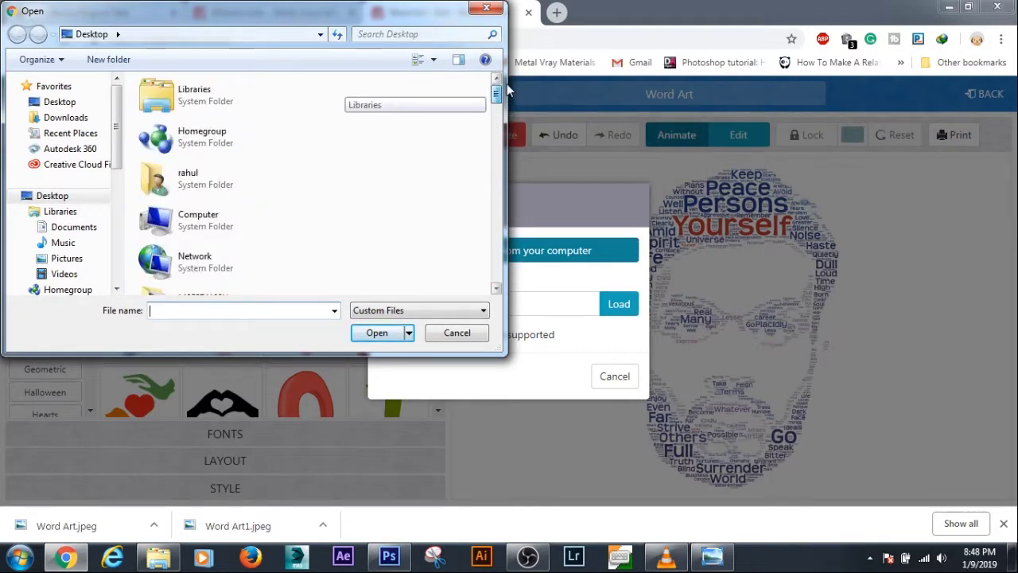
left_click(158, 556)
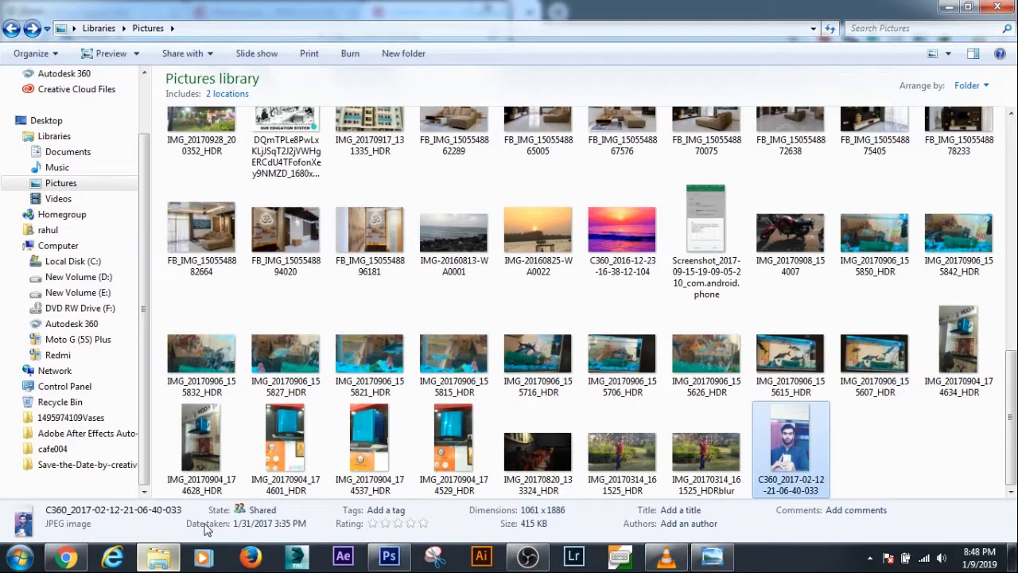
scroll(469, 218, "up", 10)
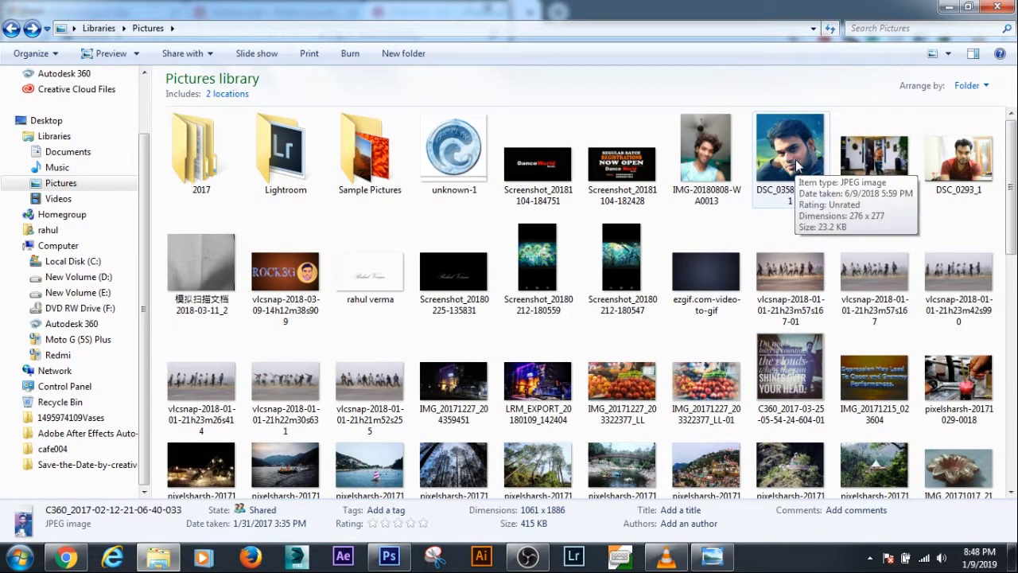
left_click_drag(964, 159, 264, 310)
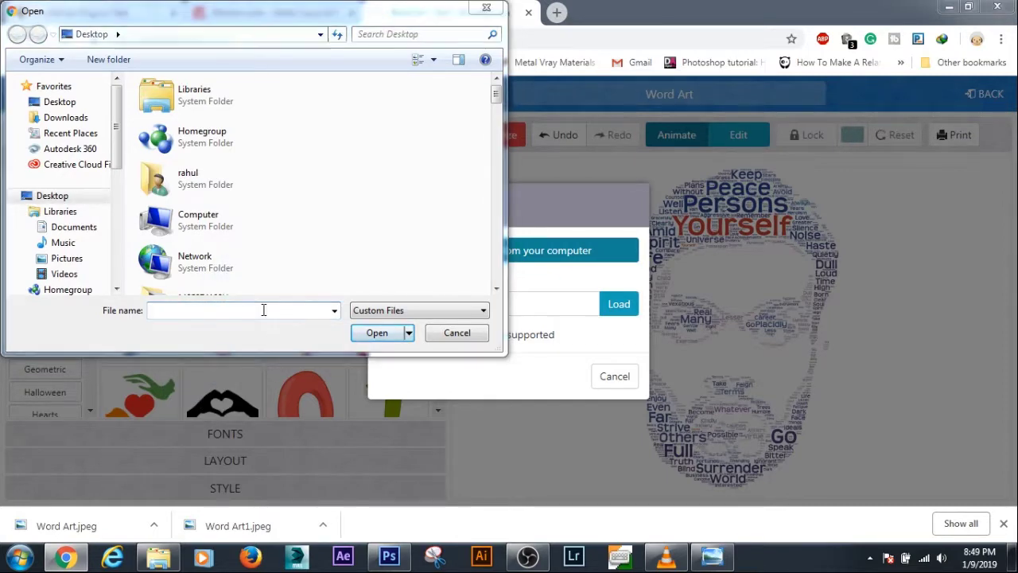
left_click(455, 332)
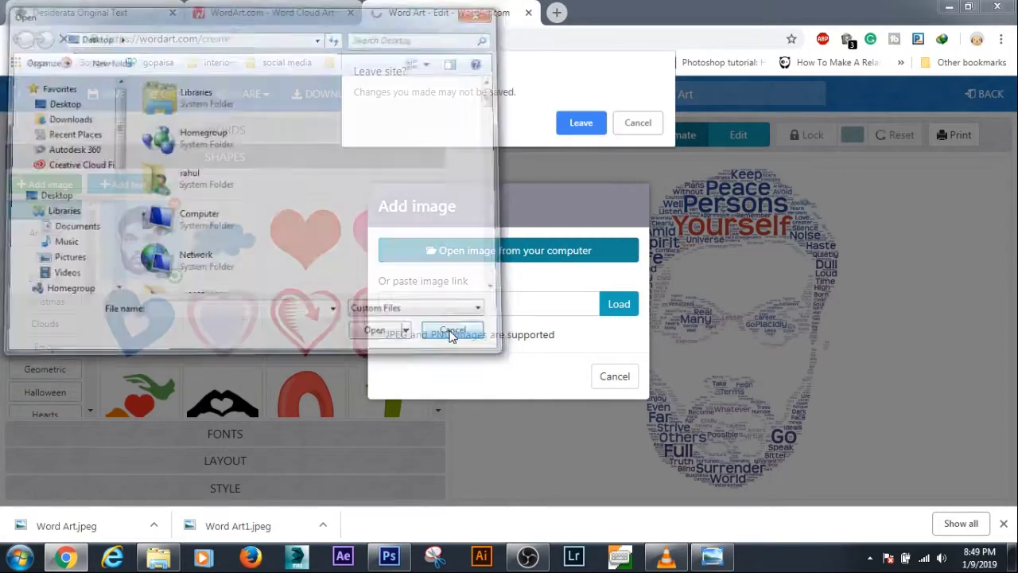
left_click(625, 122)
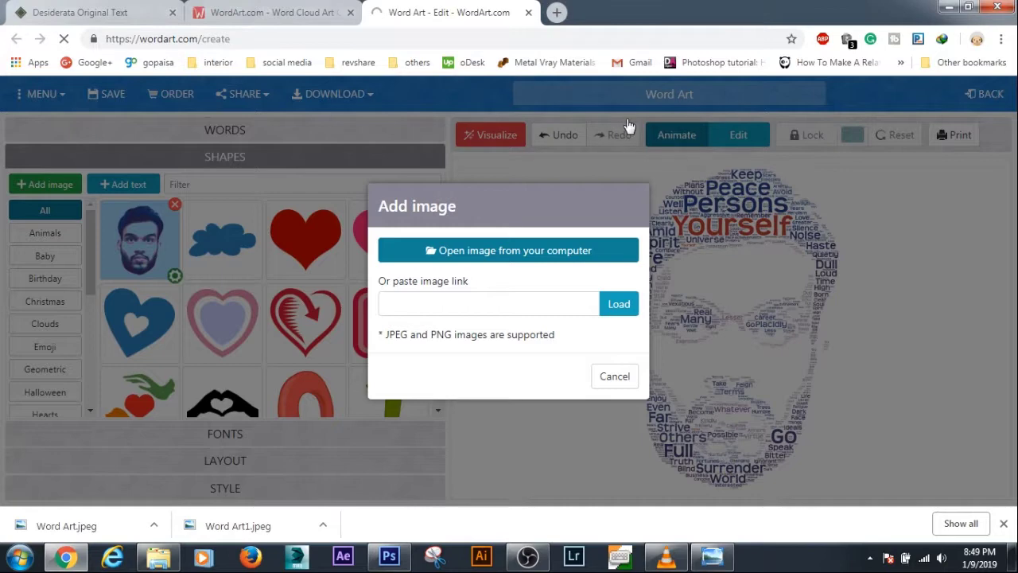
Try to load the DSC_0293_1 photo directly into the Add image dialog, and stay on the page.
left_click(158, 556)
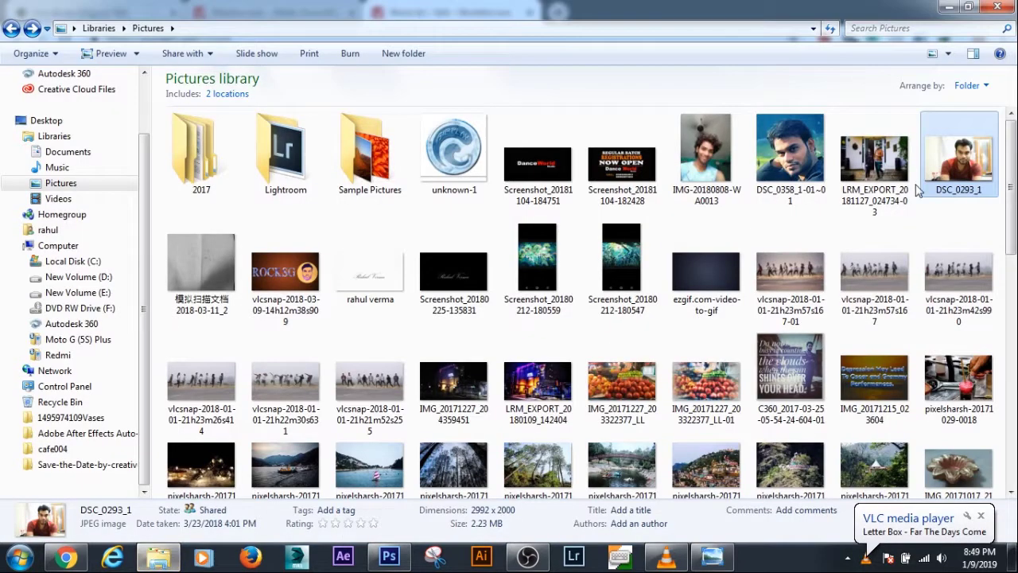
left_click_drag(940, 173, 505, 250)
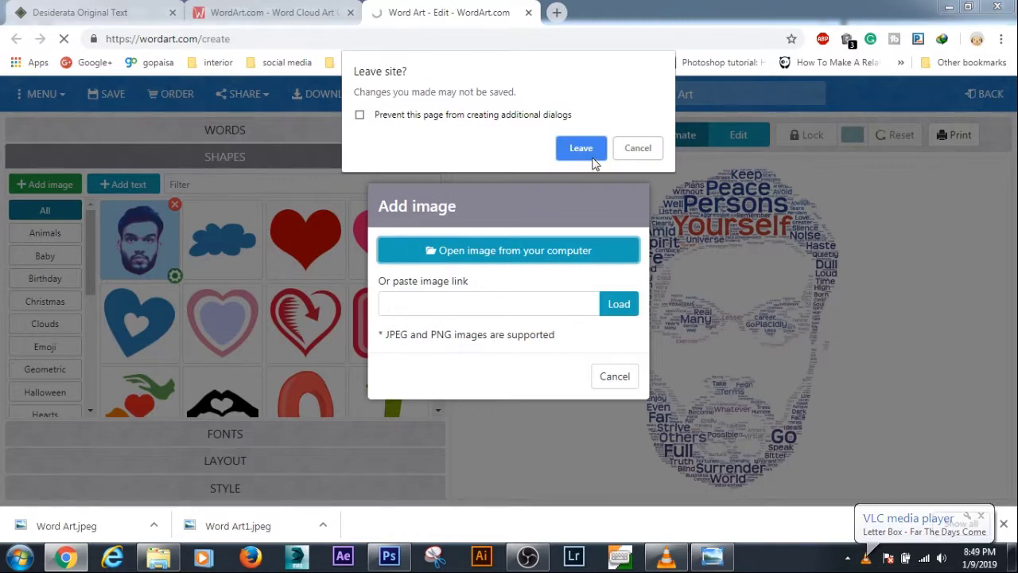
left_click(650, 147)
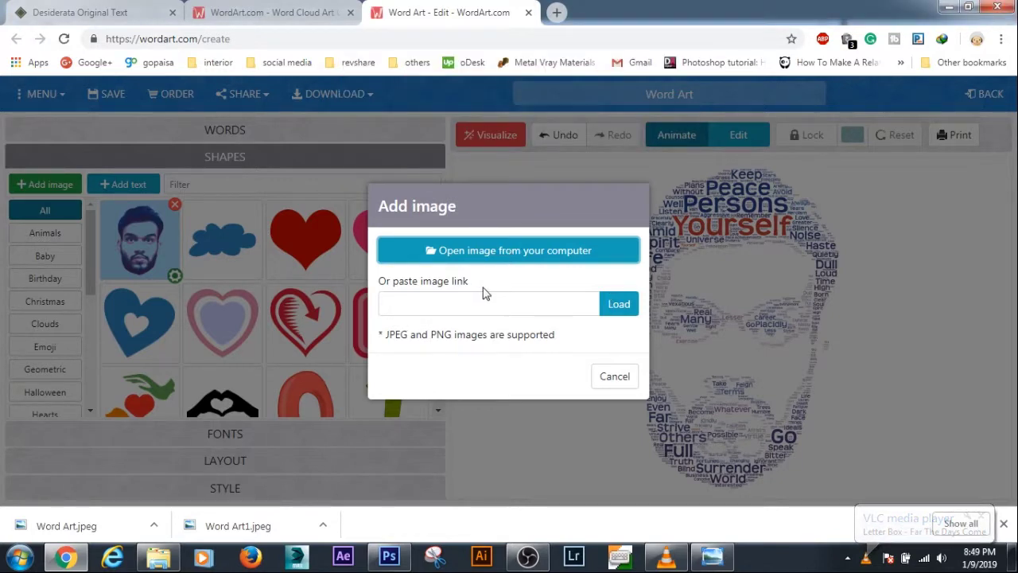
Try a portrait photo from the steemit folder as the shape image with Threshold 64%, and cancel its customization.
left_click(479, 243)
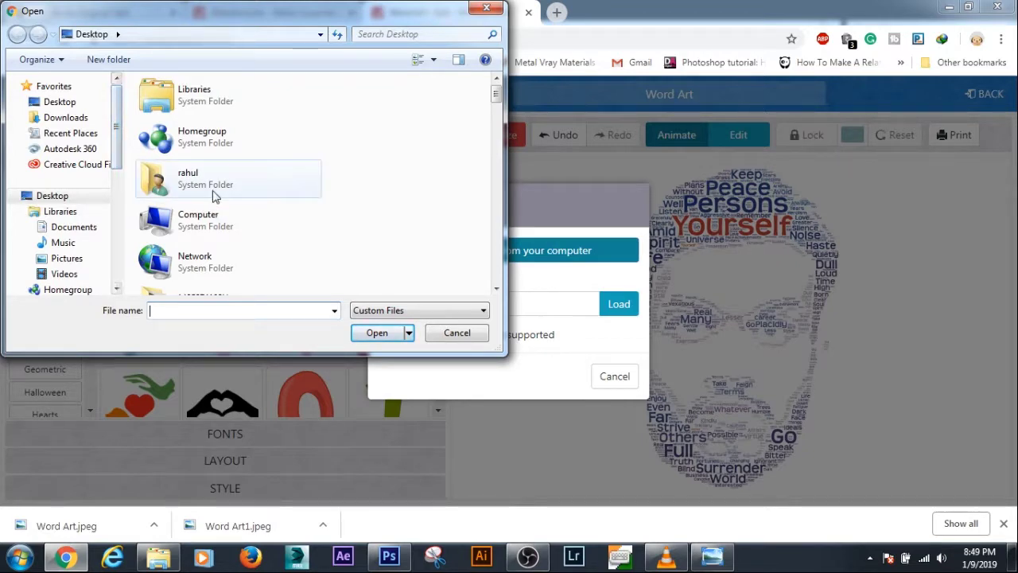
left_click_drag(496, 96, 488, 234)
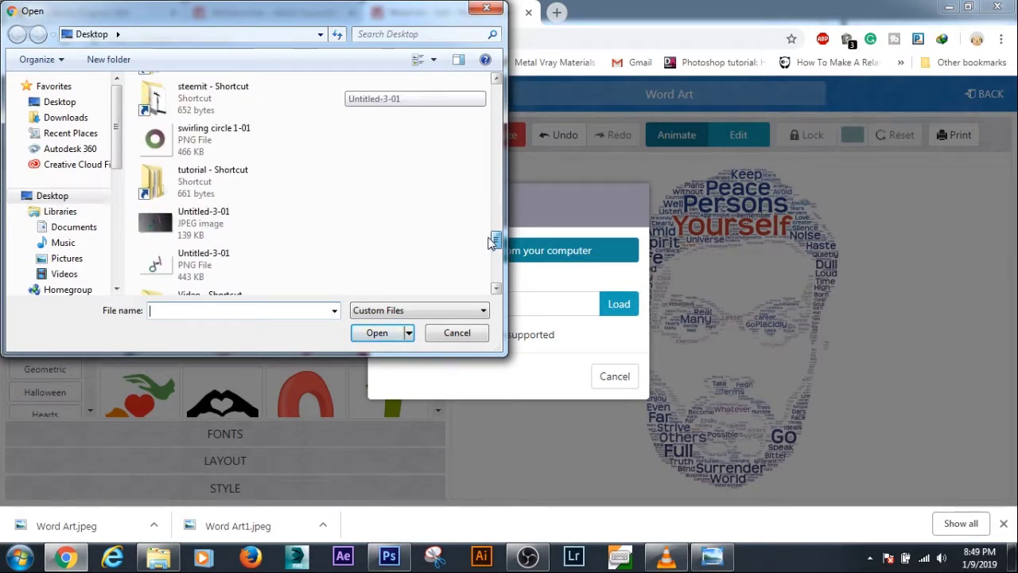
double_click(226, 98)
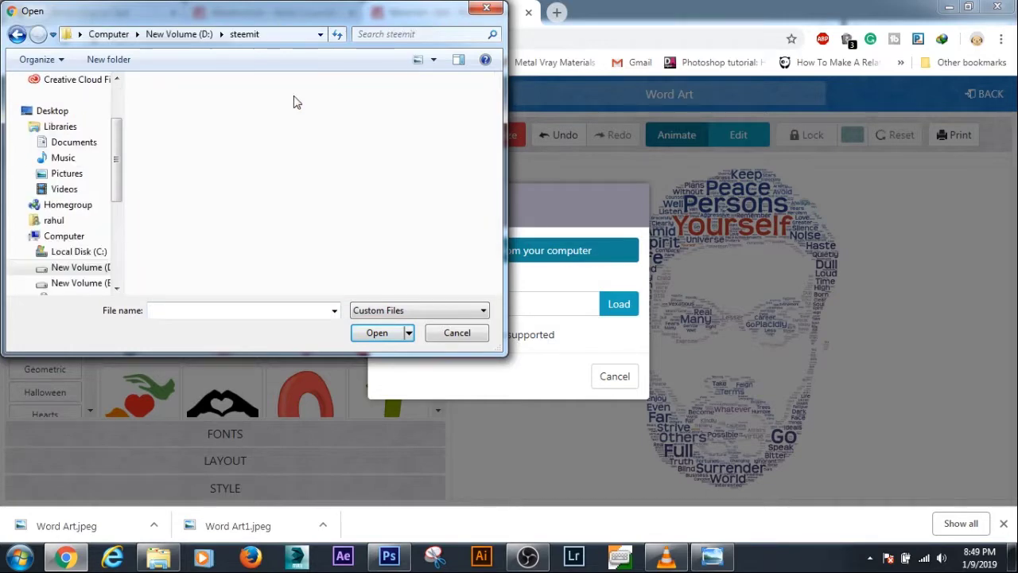
left_click_drag(494, 96, 496, 239)
left_click(253, 254)
left_click(384, 336)
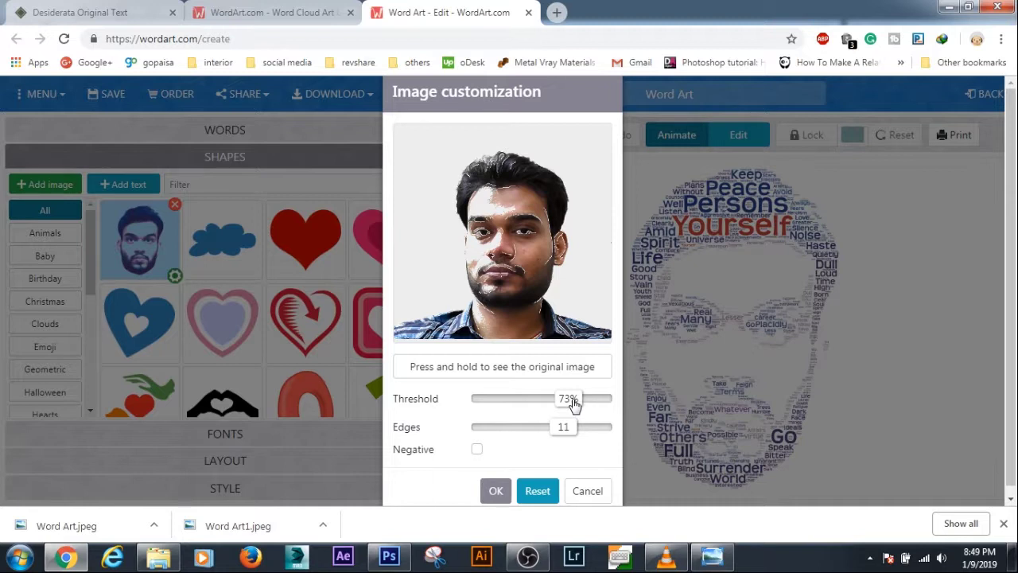
left_click_drag(583, 404, 562, 403)
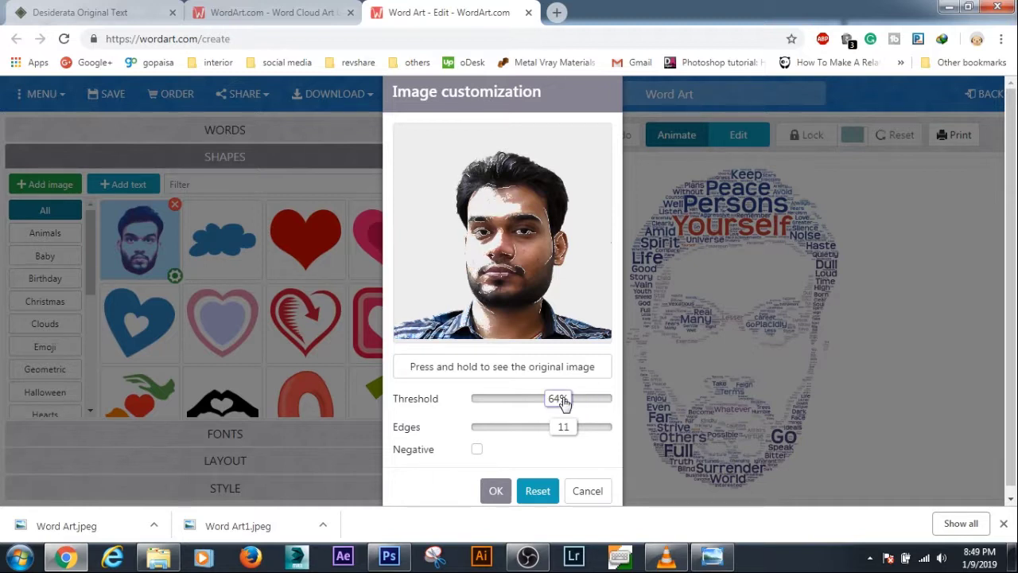
left_click(591, 492)
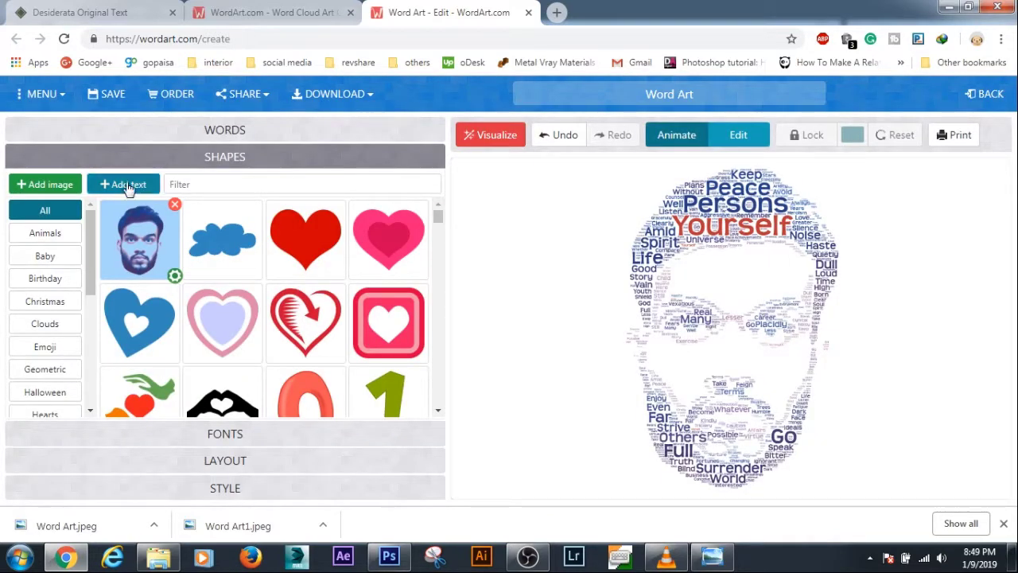
Add the image "steemit logo with text" from the steemit folder on drive D: as a new shape.
left_click(56, 188)
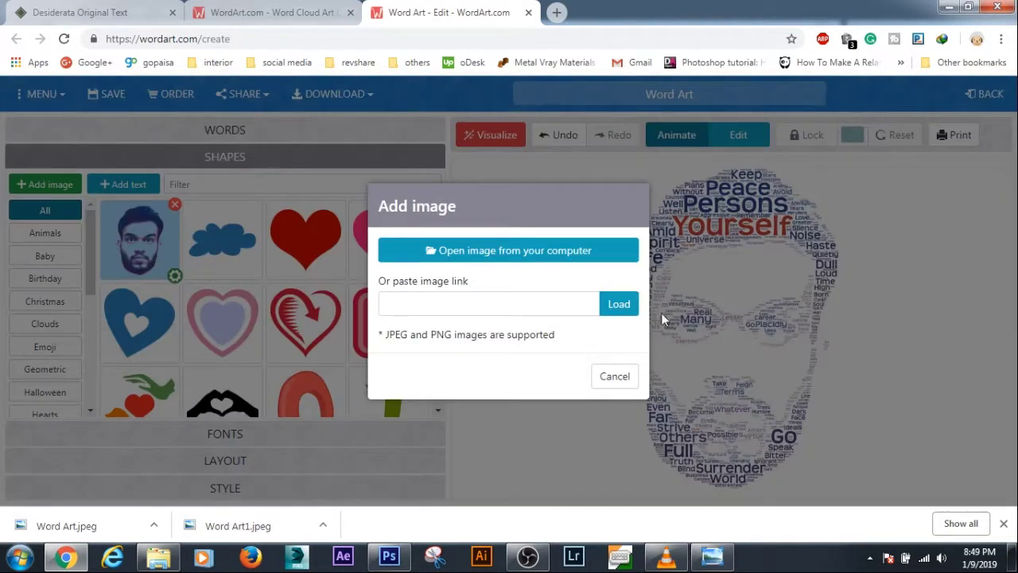
left_click(586, 253)
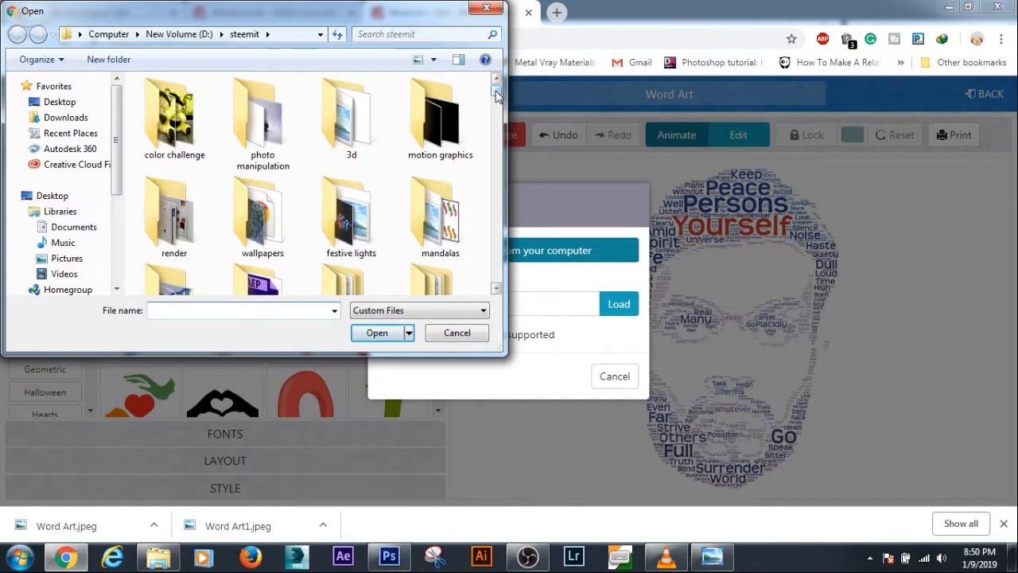
left_click_drag(496, 94, 497, 126)
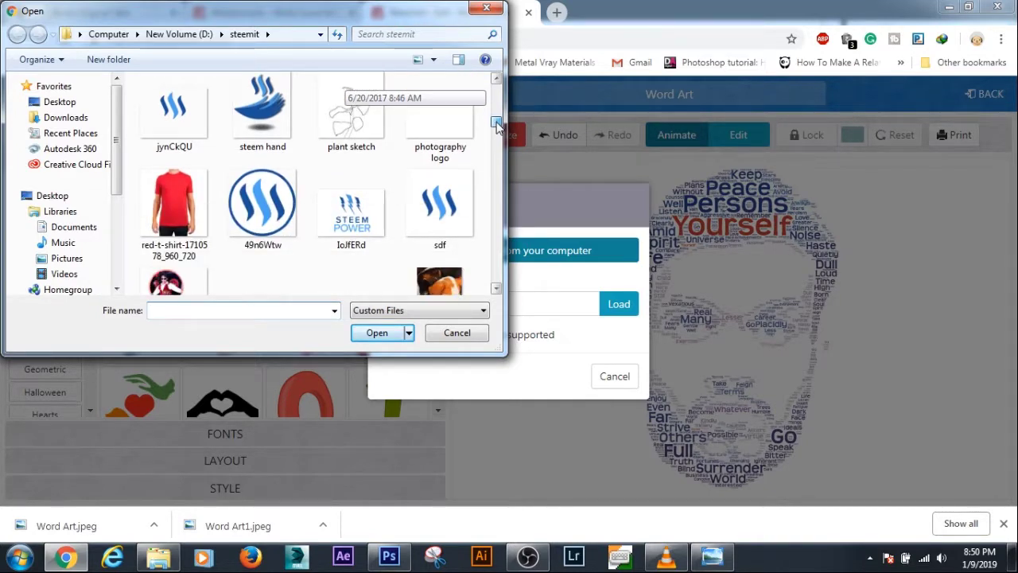
left_click_drag(497, 125, 498, 274)
left_click(440, 173)
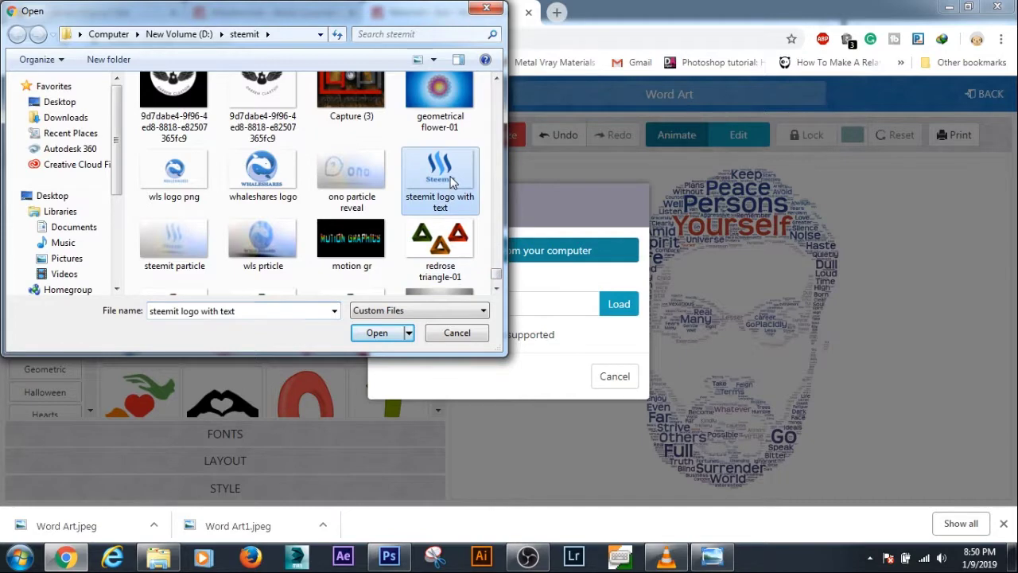
left_click(378, 334)
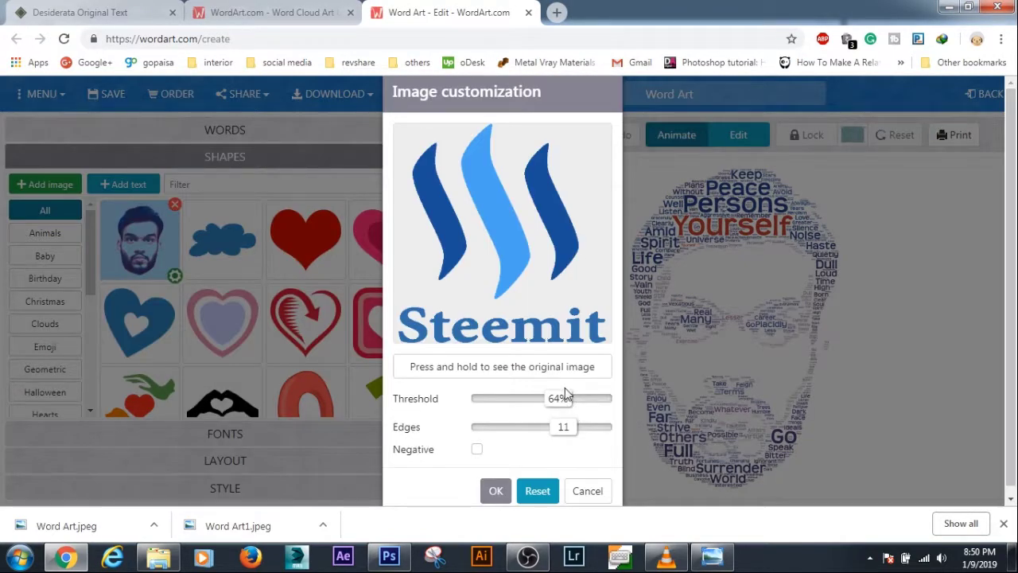
Set the Steemit logo's Threshold to 97%, increase its Edges value, and visualize the word cloud in that shape.
left_click_drag(564, 406, 604, 404)
left_click_drag(568, 433, 597, 429)
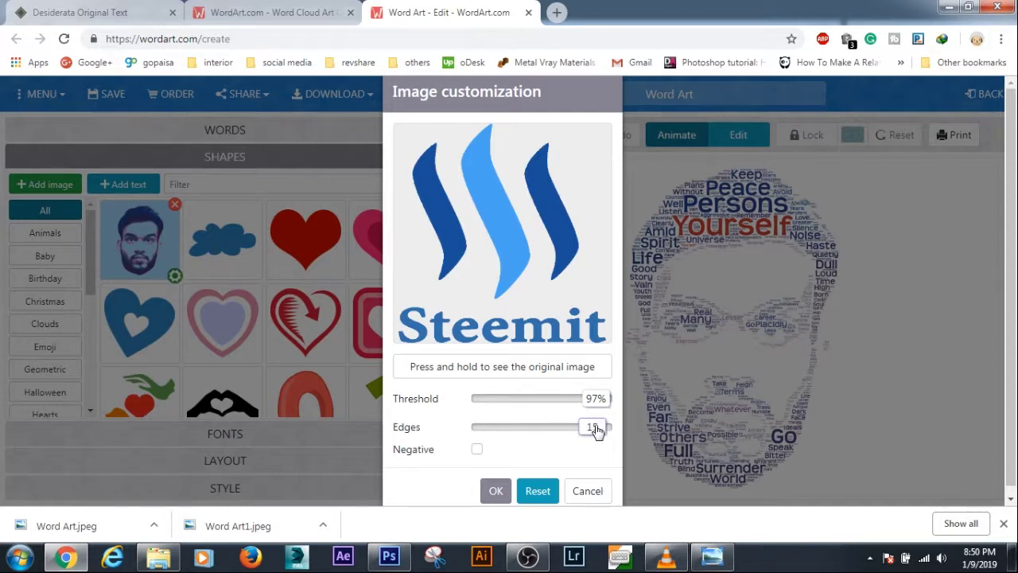
left_click(494, 491)
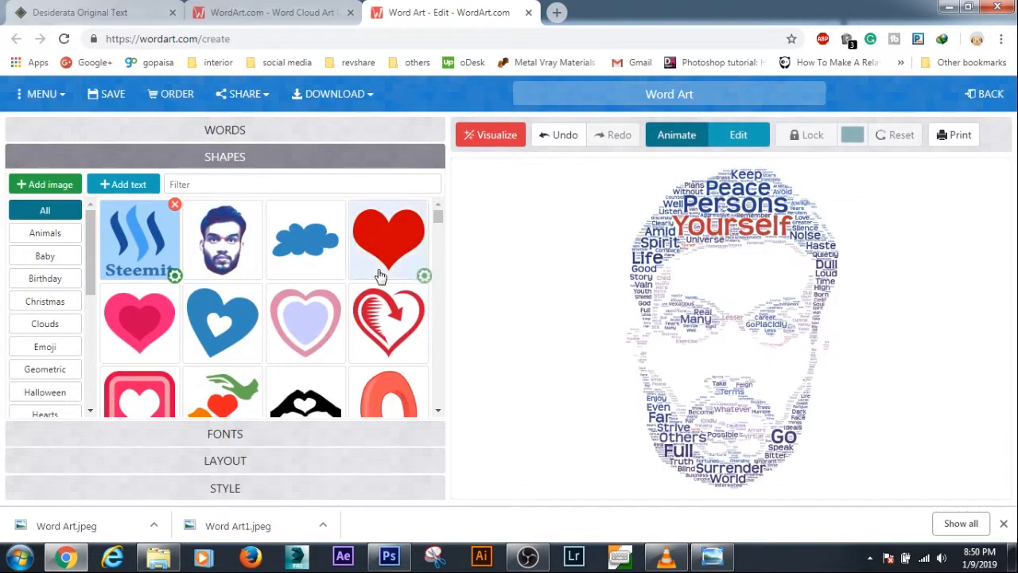
left_click(493, 136)
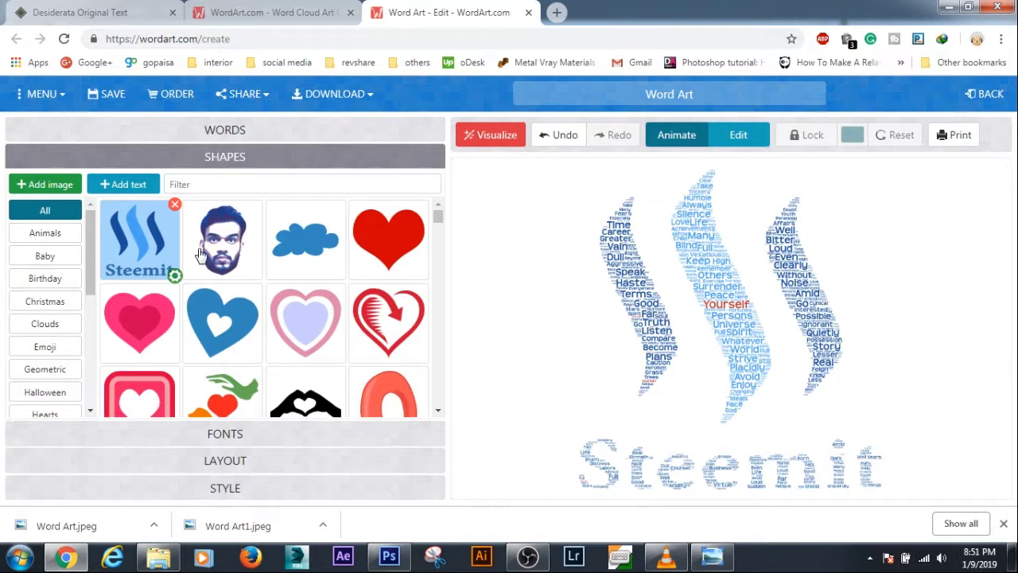
Switch the words colors in the style settings to Custom and add yellow #E0DF17 to the palette.
left_click(246, 442)
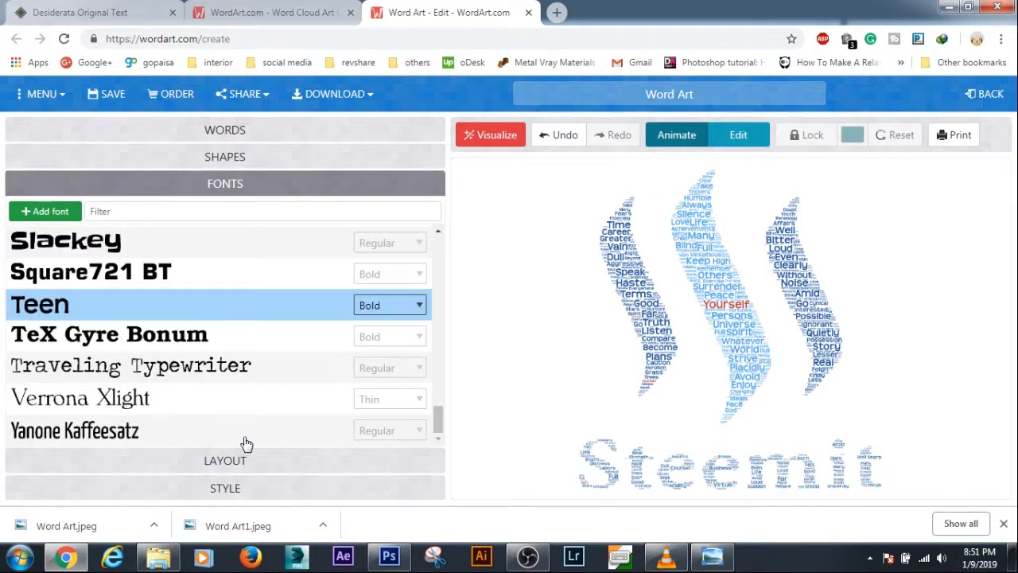
left_click(244, 470)
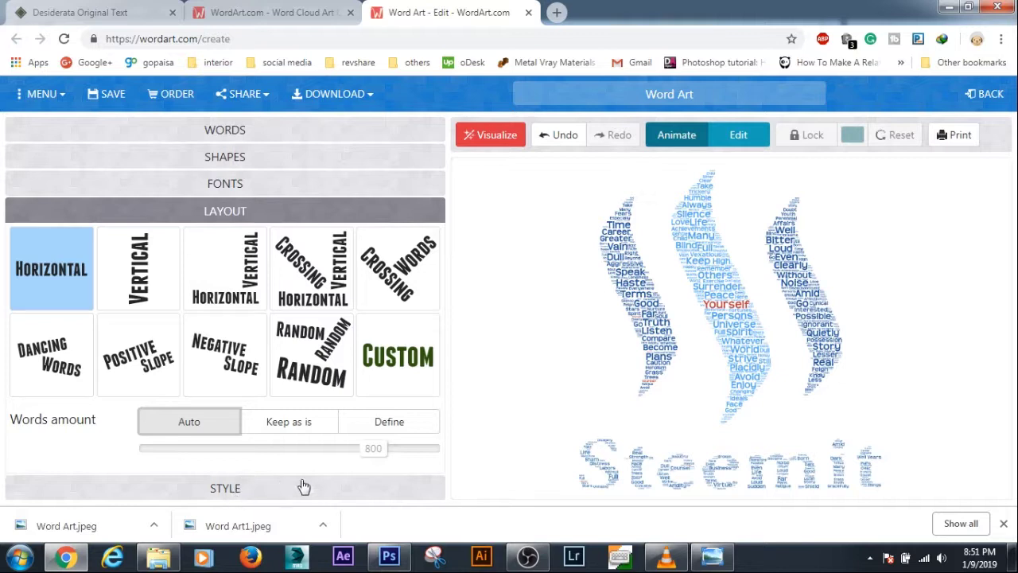
left_click(257, 492)
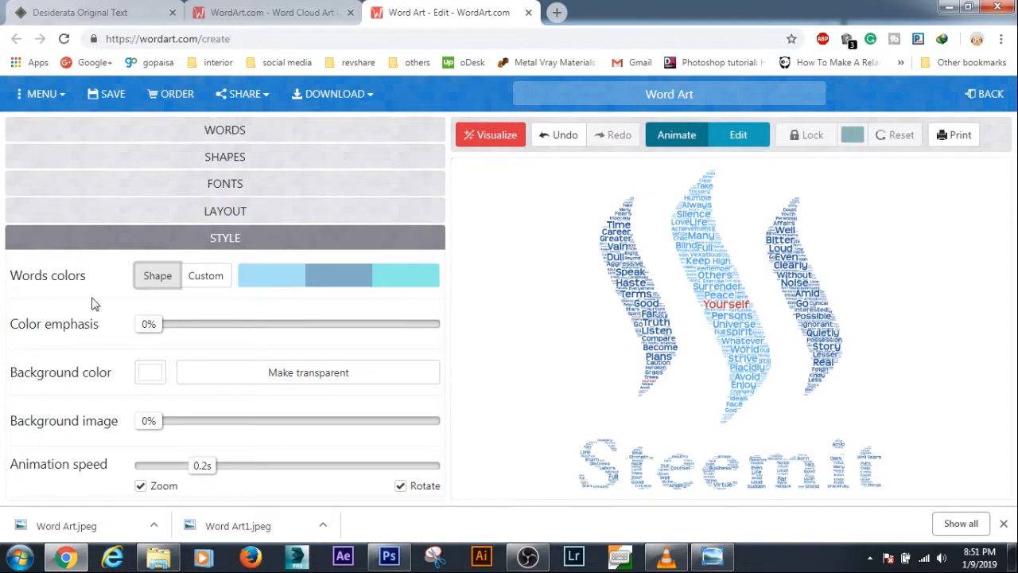
left_click(207, 276)
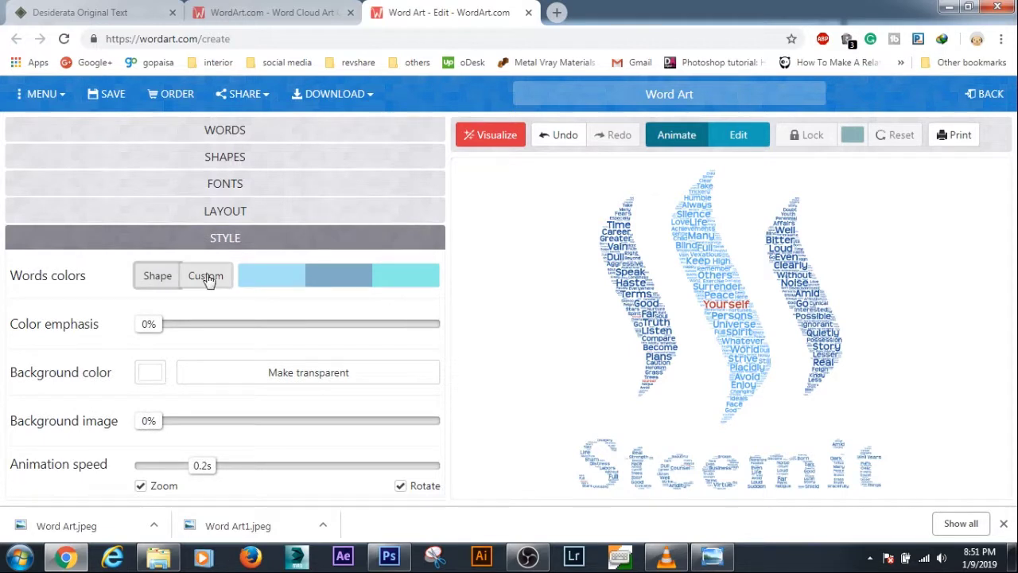
left_click(277, 280)
left_click(443, 281)
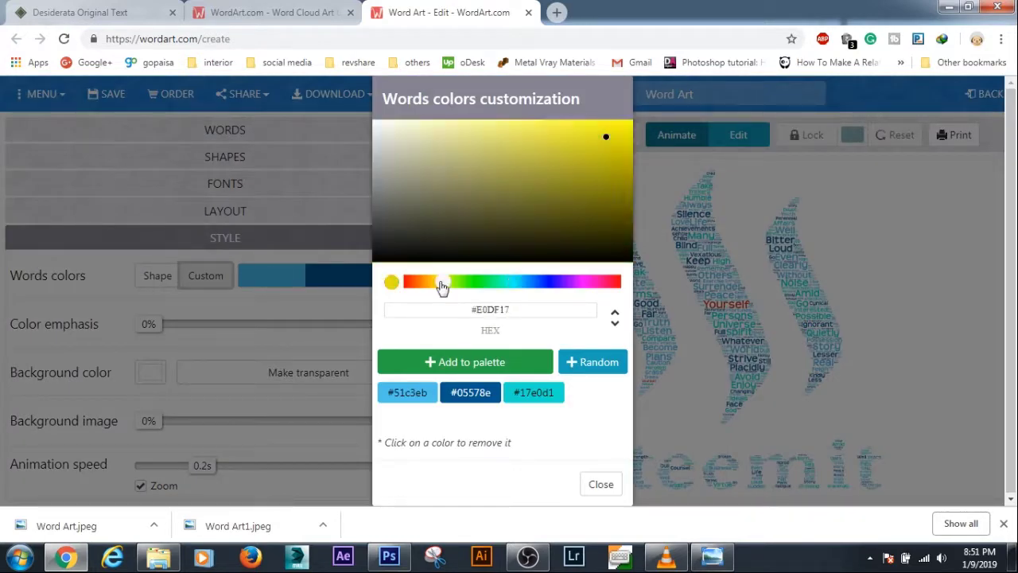
left_click(533, 363)
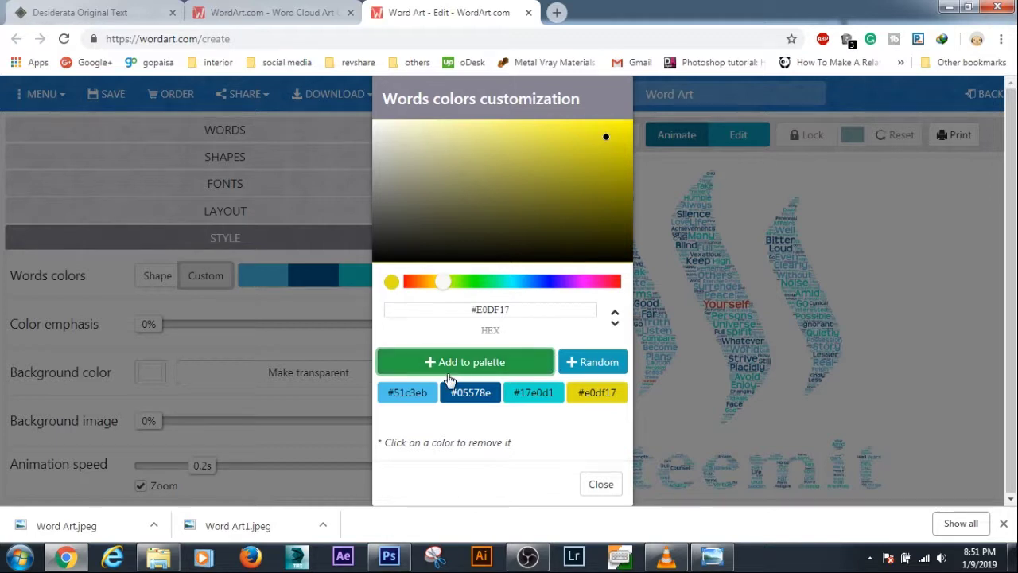
Remove the colors #51c3eb, #05578e and #17e0d1 from the words color palette.
left_click(410, 396)
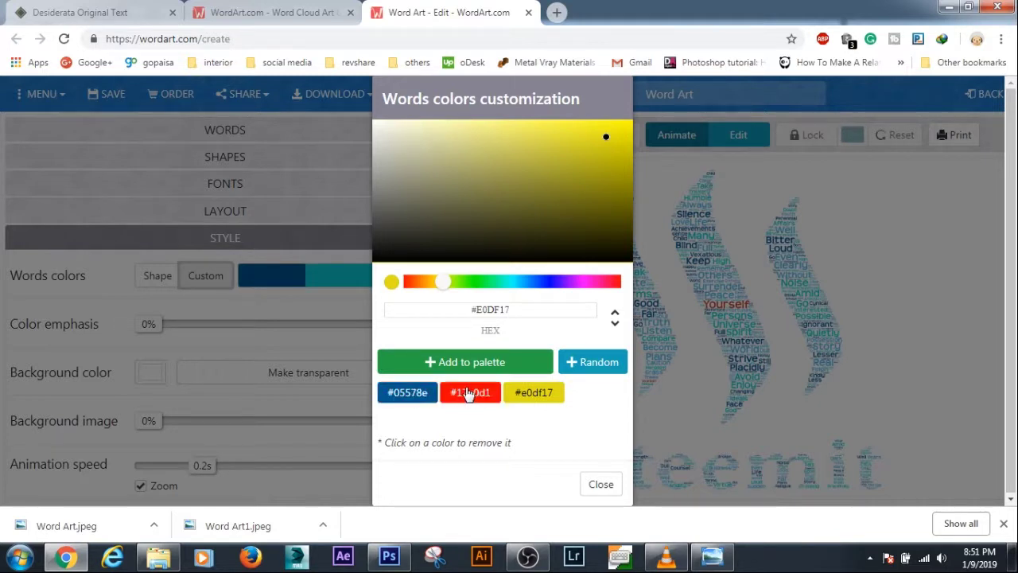
left_click(422, 400)
left_click(421, 400)
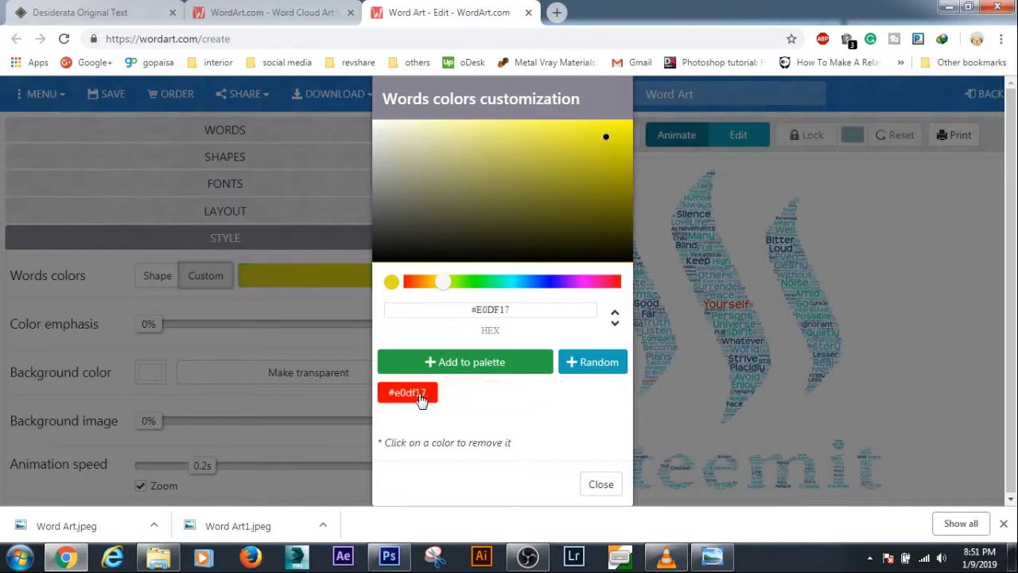
Add green #17e041 and red #e01719 to the words color palette and close the color customization.
left_click_drag(443, 282, 622, 292)
left_click(483, 364)
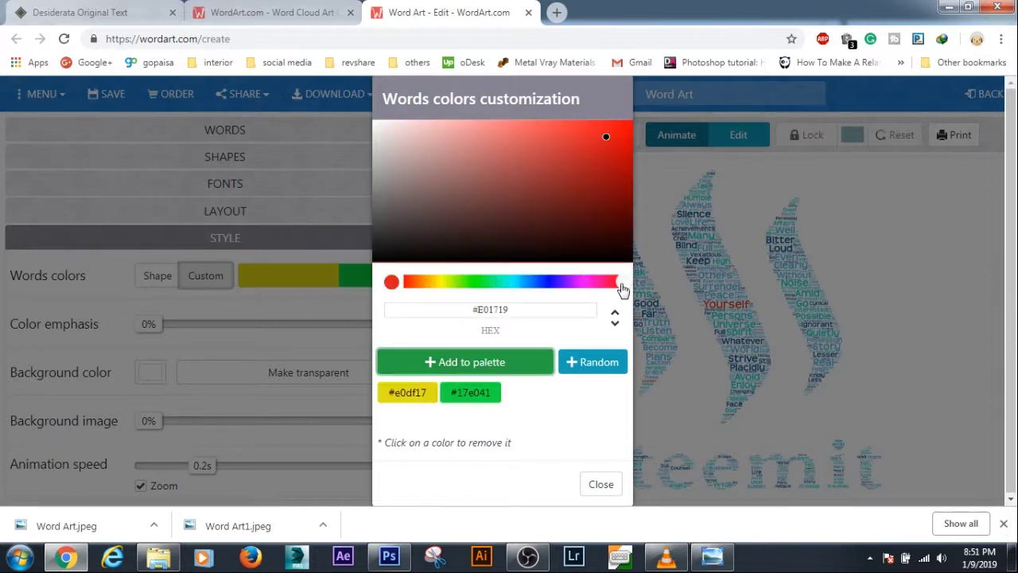
left_click(477, 364)
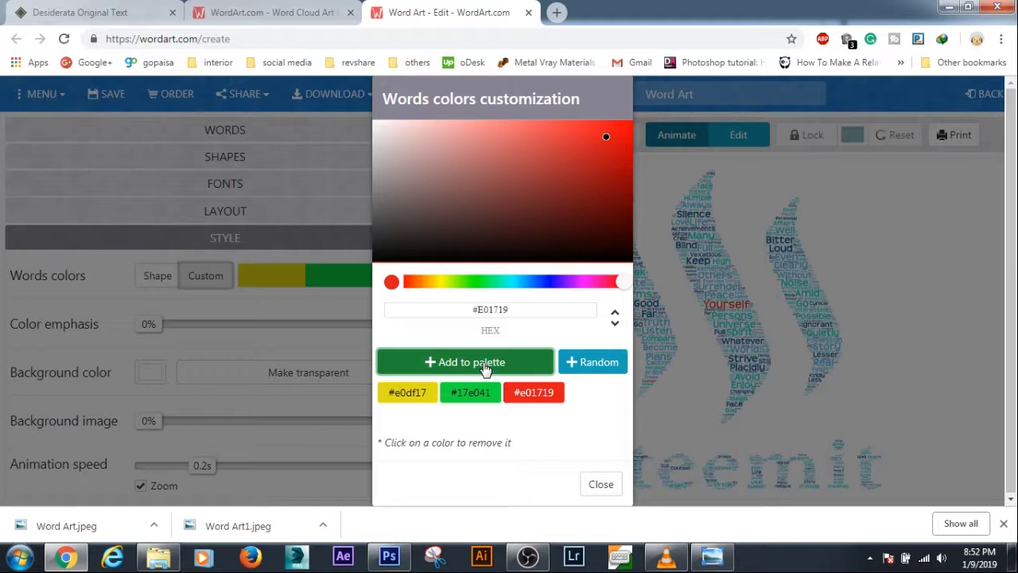
left_click(602, 485)
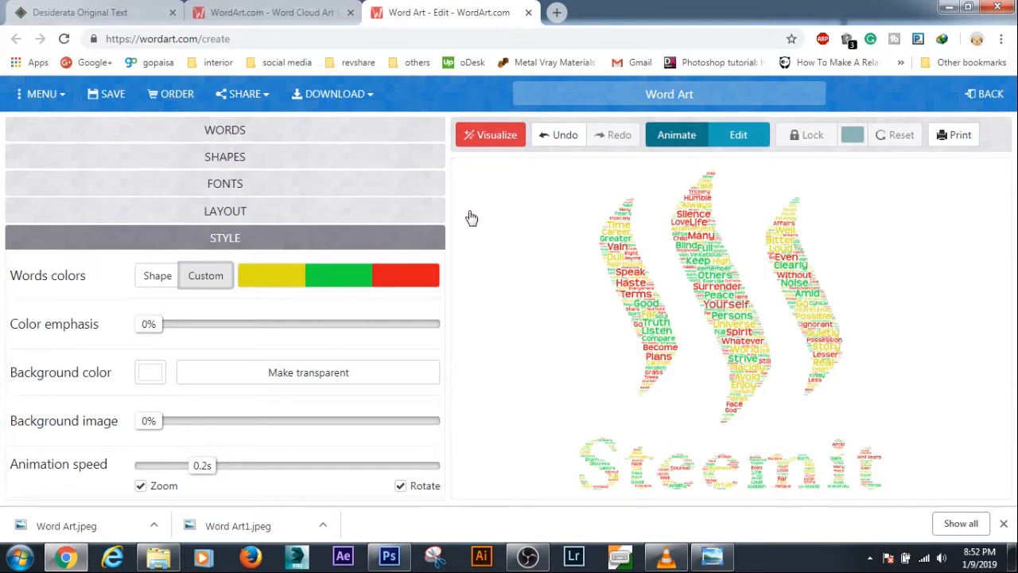
Review the words list, select the uploaded head portrait as the word cloud's shape, and look over the layout options.
left_click(259, 135)
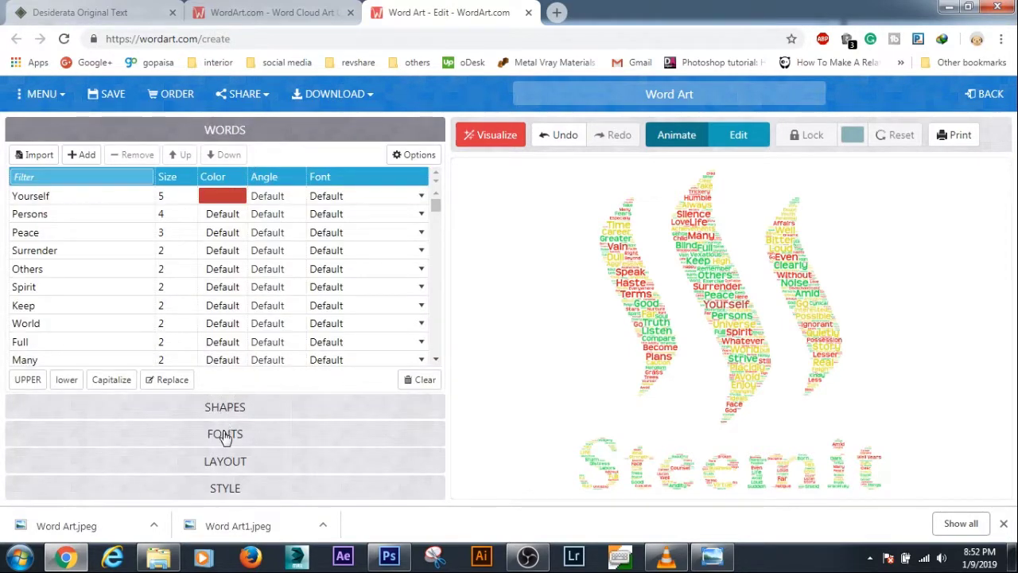
left_click(234, 413)
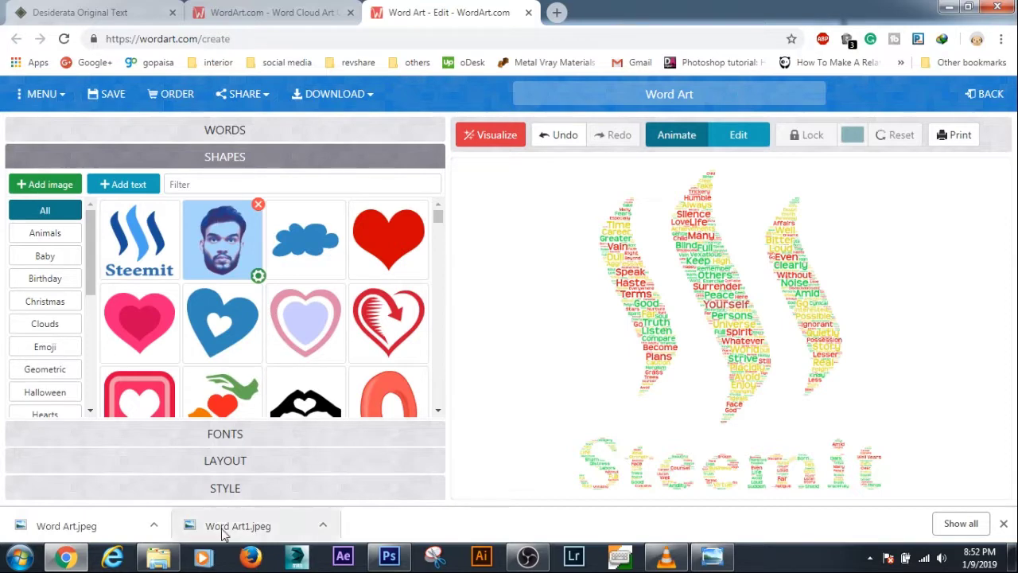
left_click(238, 468)
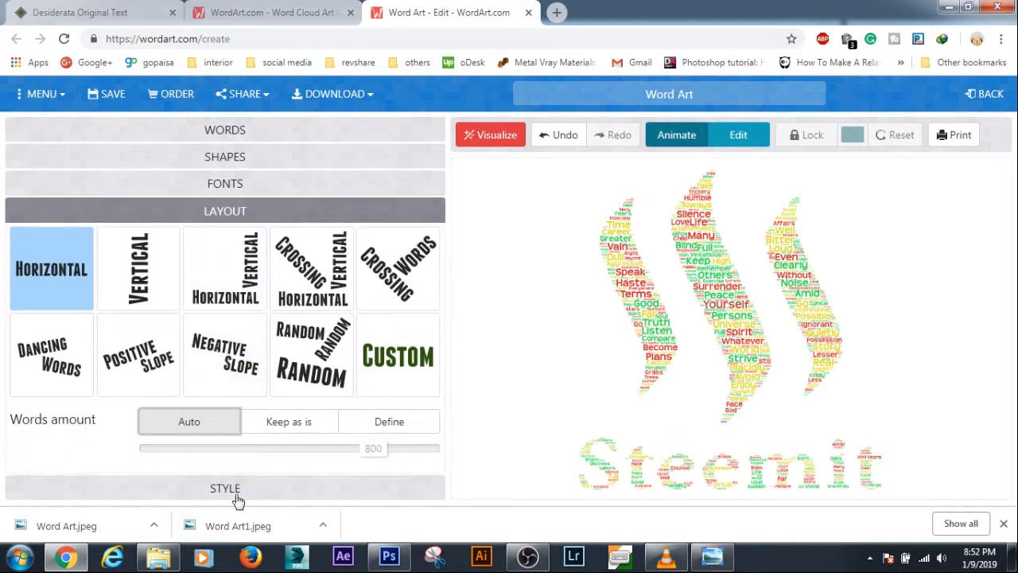
Switch the words colors in the style settings back to Custom and add purple #c817e0 to the palette.
left_click(237, 498)
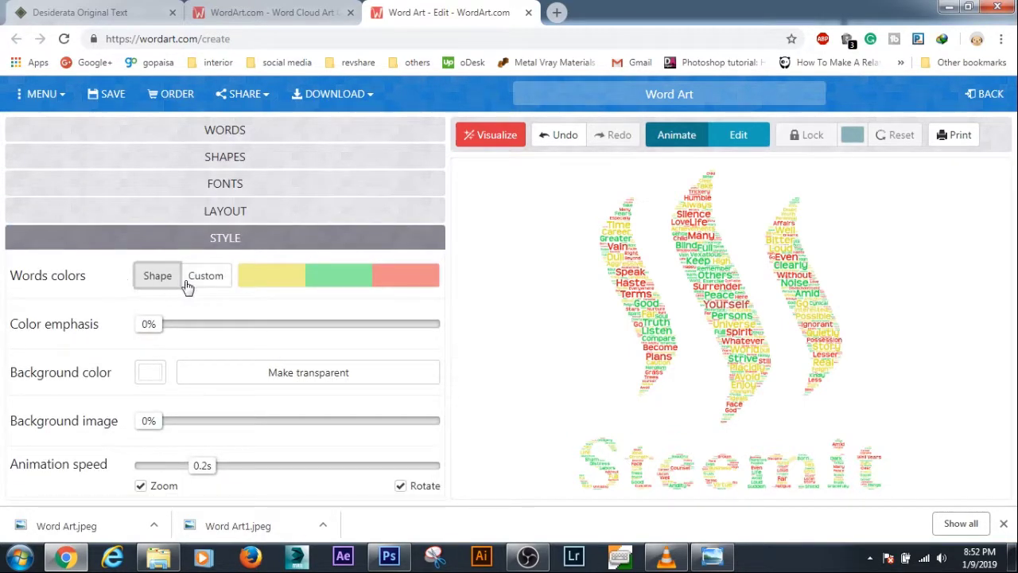
left_click(202, 279)
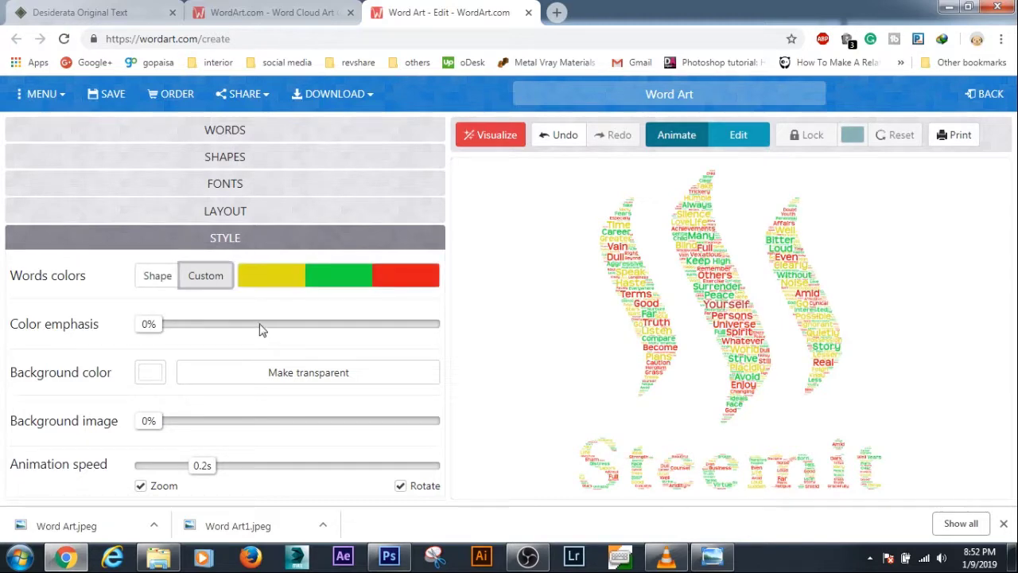
left_click(267, 280)
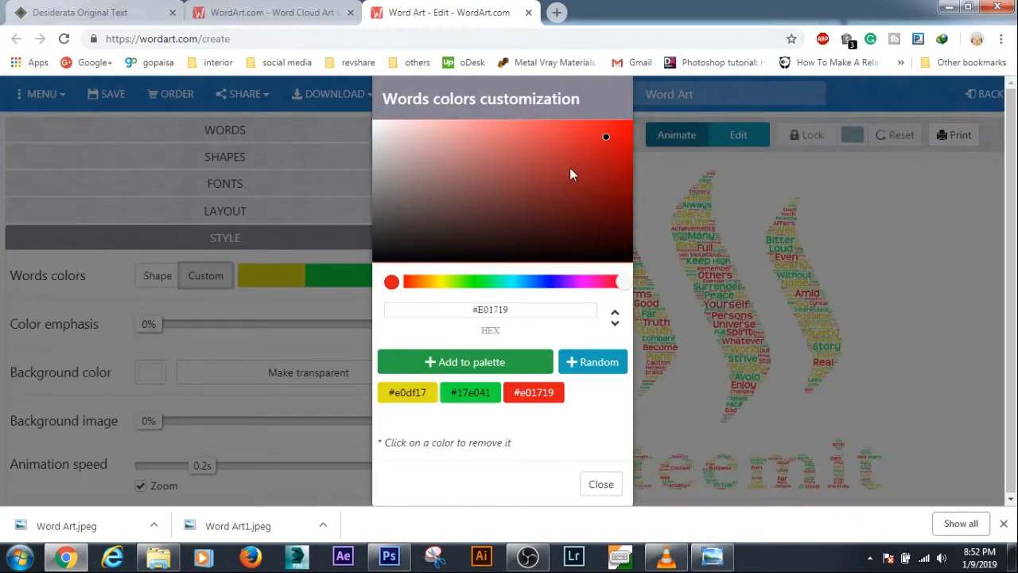
left_click(584, 281)
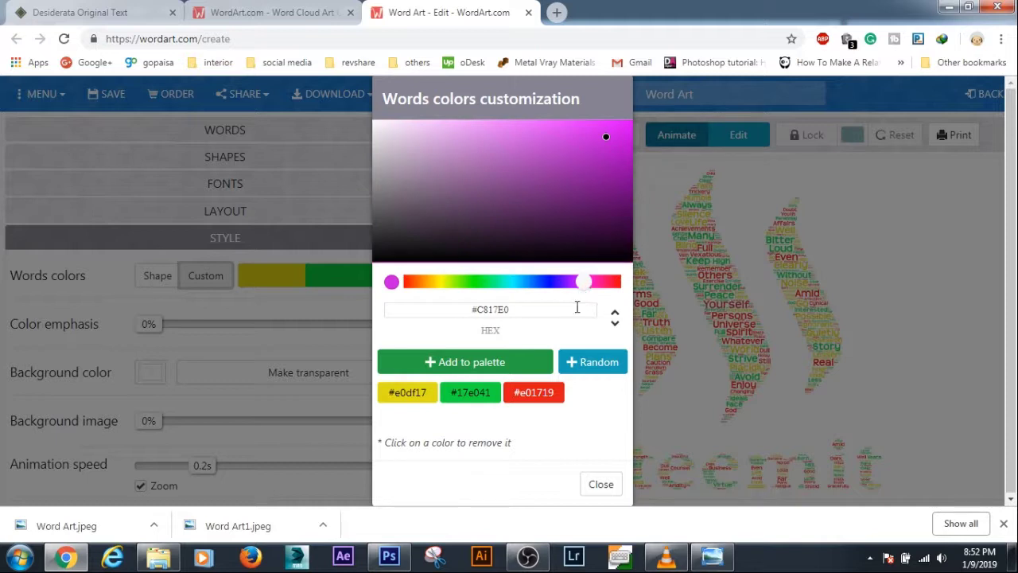
left_click(525, 367)
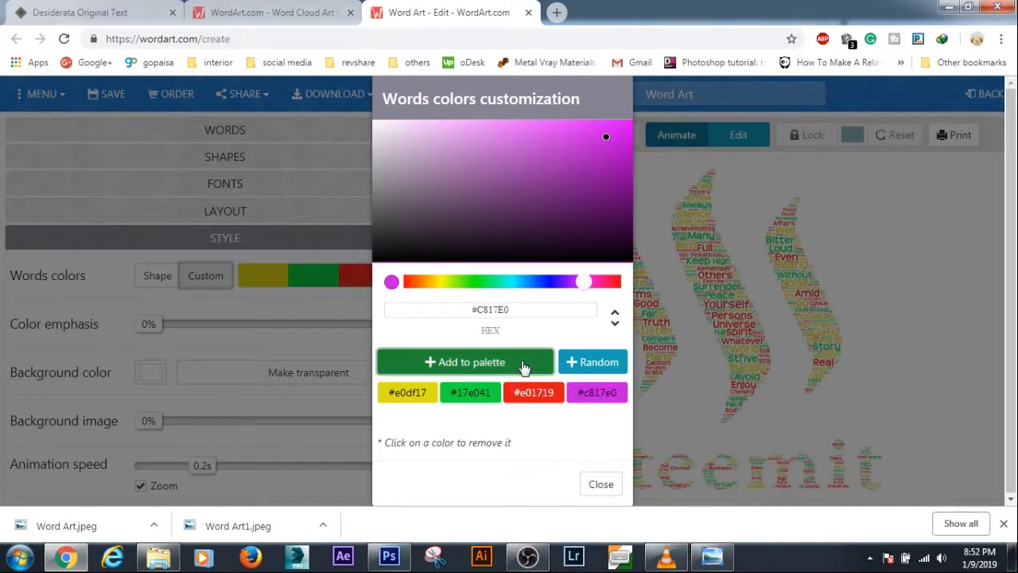
left_click(601, 484)
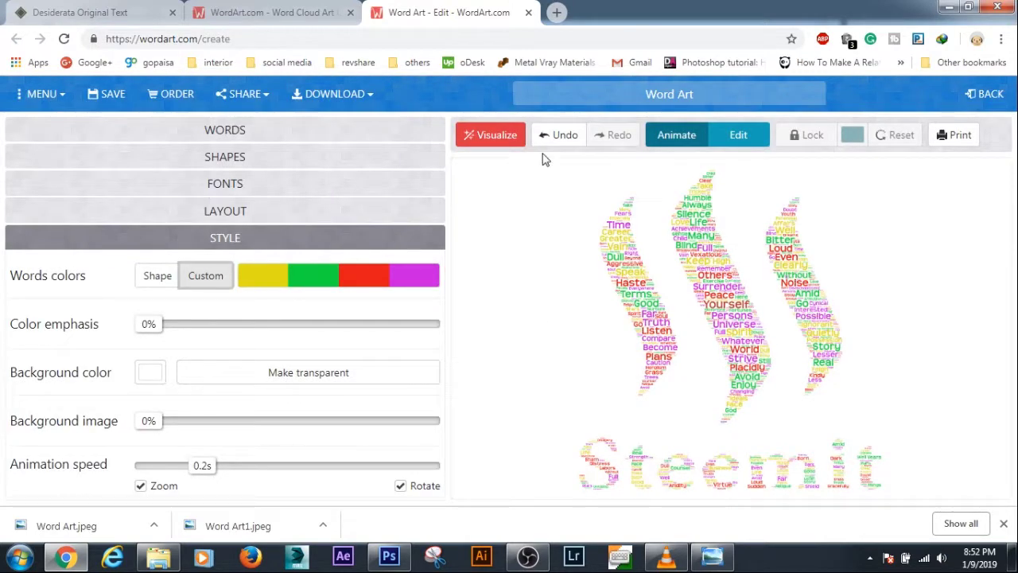
Visualize the word cloud in the head portrait shape and download it as a Standard JPEG.
left_click(498, 140)
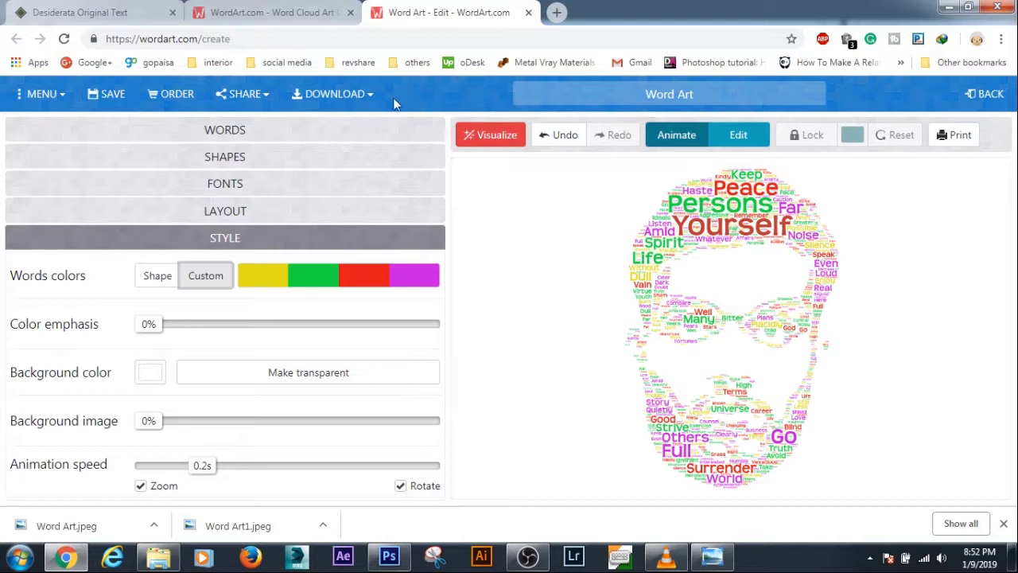
left_click(369, 95)
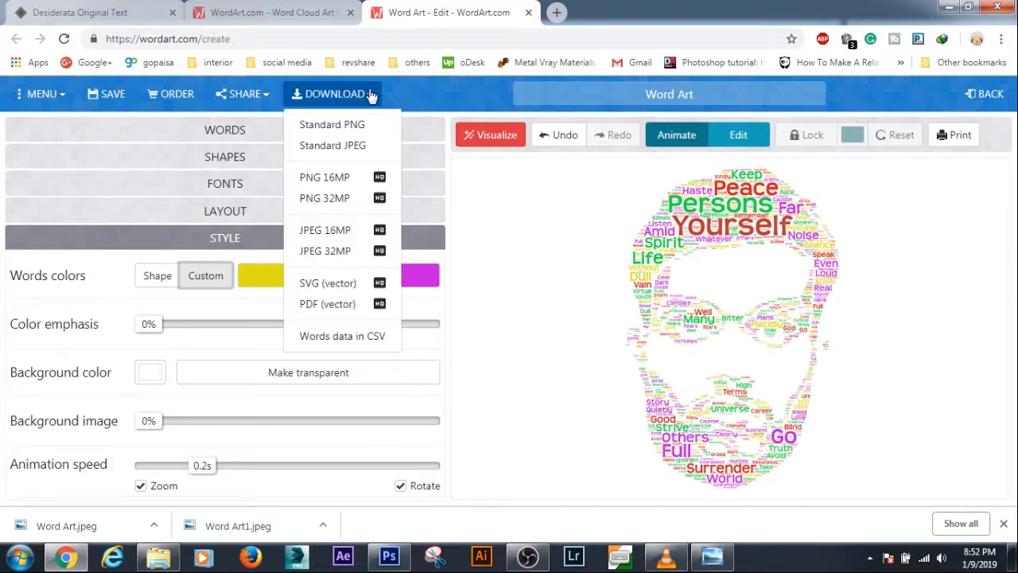
left_click(365, 148)
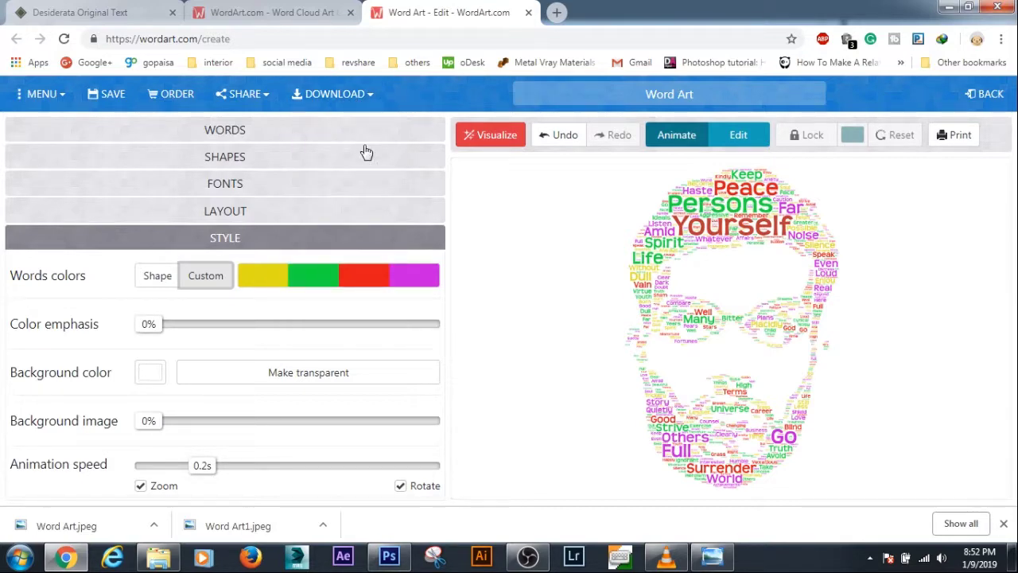